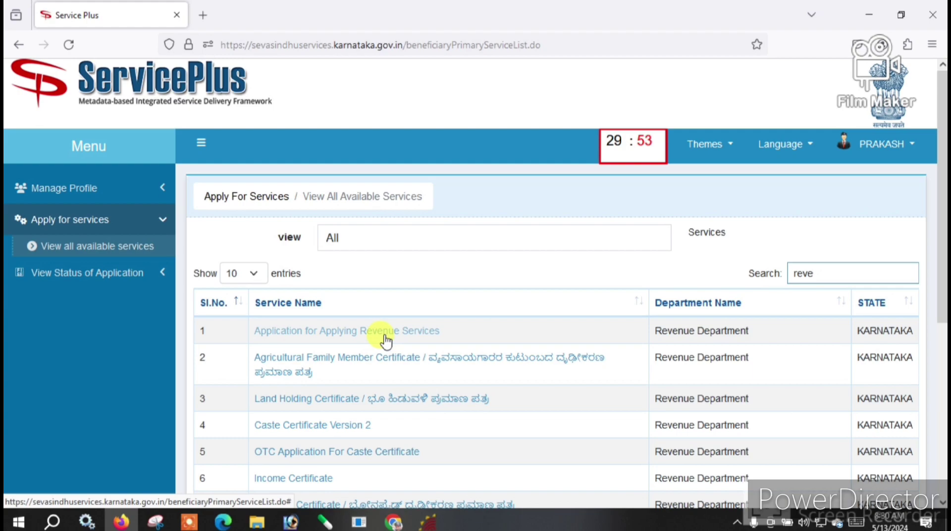
# - Open the Revenue Department's 'Application for Applying Revenue Services' form and scroll through it
pyautogui.click(385, 337)
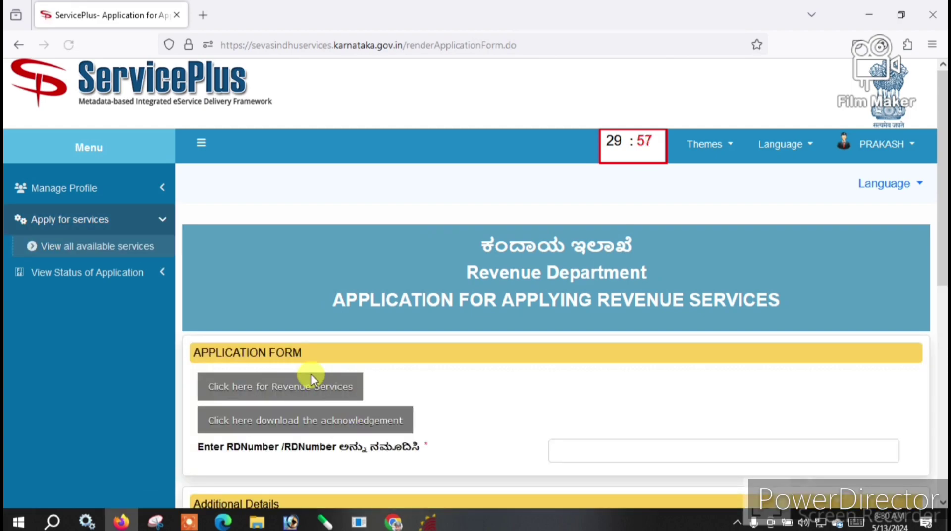
pyautogui.scroll(-2, 310, 374)
pyautogui.scroll(1, 317, 274)
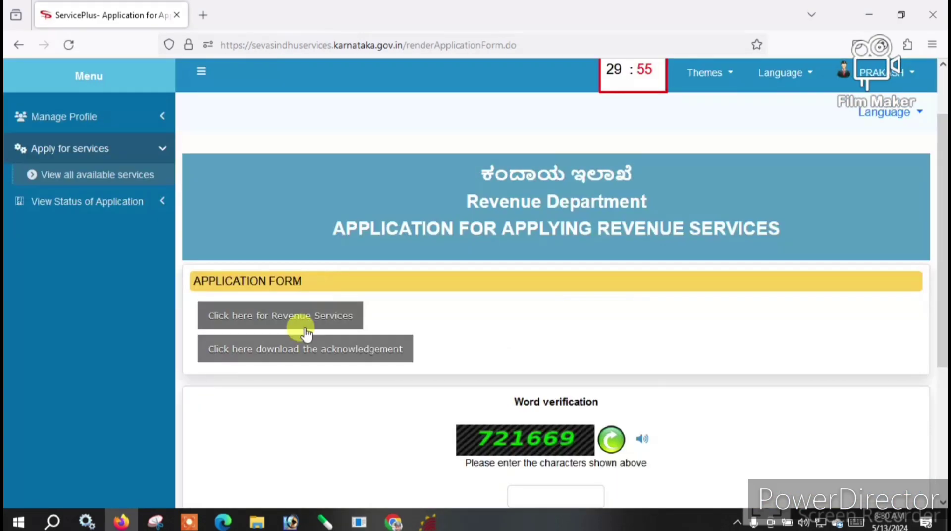
# - Go to the revenue services portal and start a New Request for a Residence Certificate
pyautogui.click(304, 315)
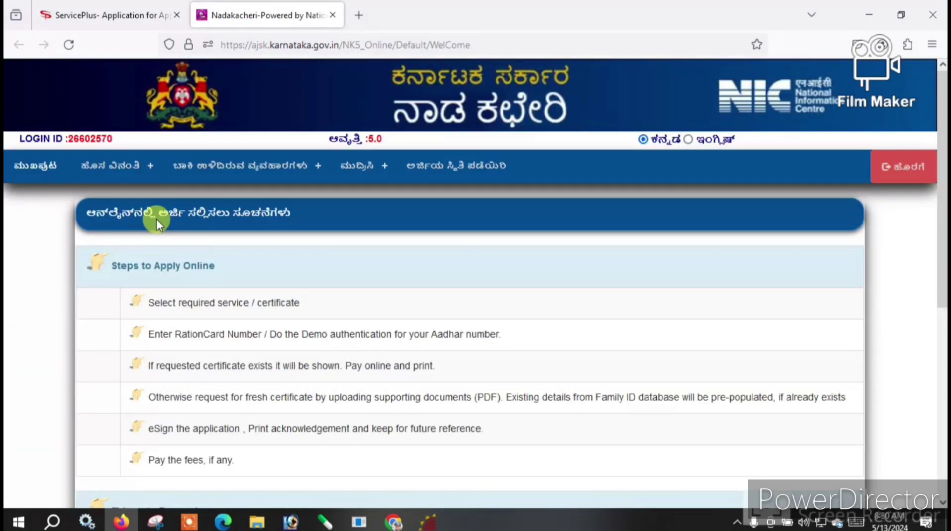
pyautogui.moveTo(115, 165)
pyautogui.moveTo(111, 223)
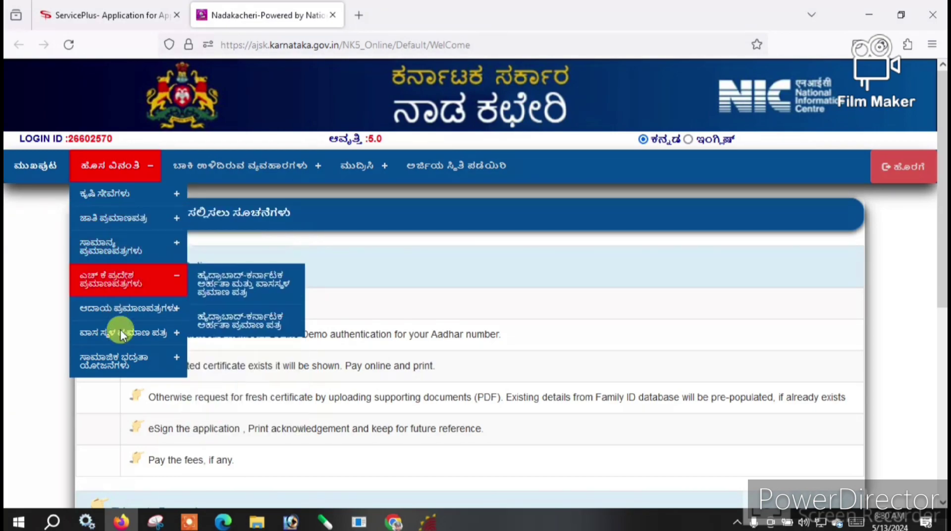
pyautogui.moveTo(169, 341)
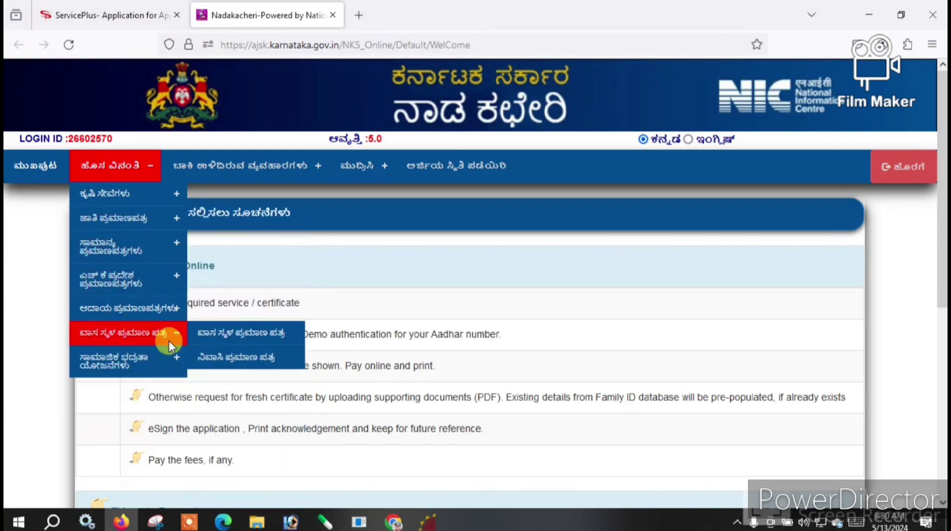
pyautogui.click(244, 335)
pyautogui.click(771, 272)
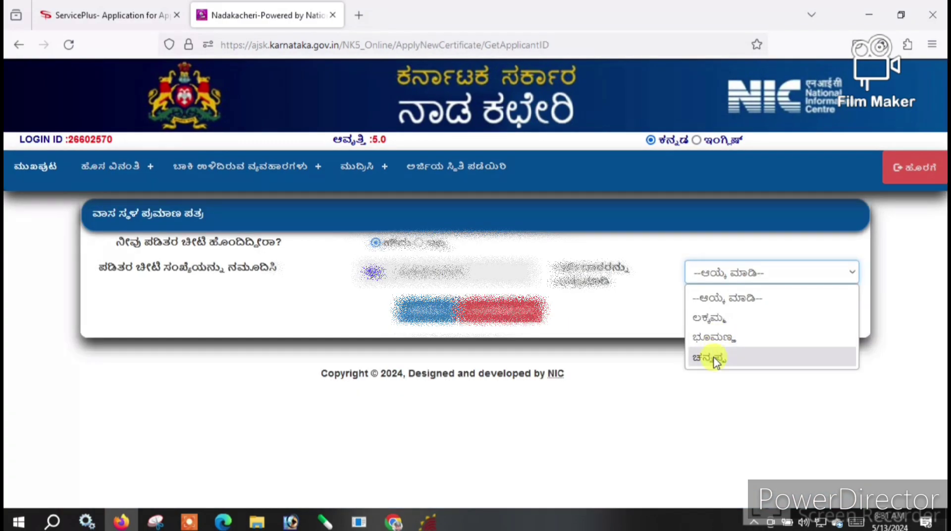
# - Answer No to having a ration card and continue to Aadhaar verification
pyautogui.click(417, 241)
pyautogui.click(417, 241)
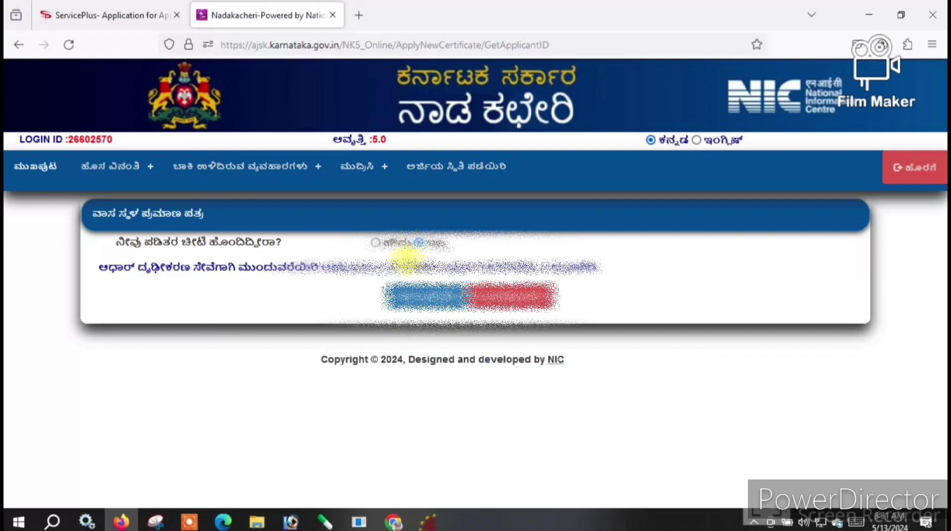
pyautogui.click(403, 296)
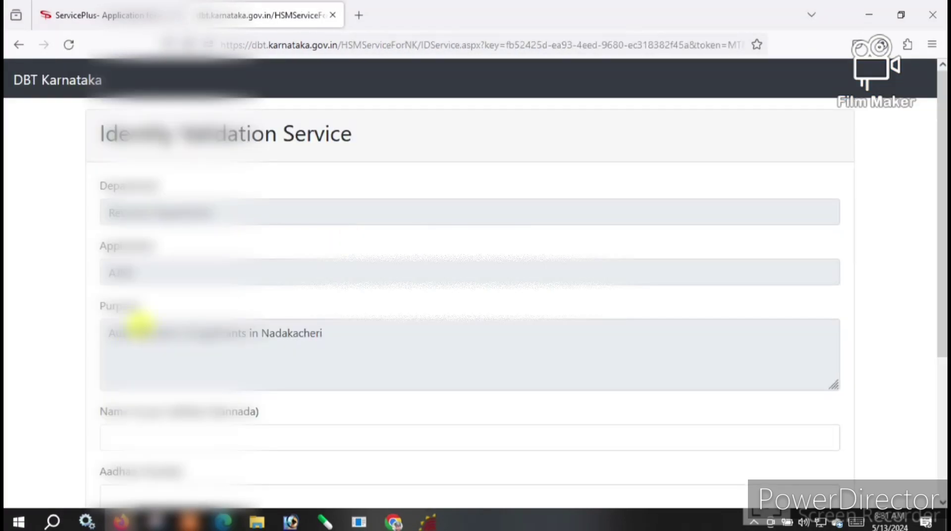
# - Enter the applicant's name and Aadhaar number, give consent, and submit the identity validation form
pyautogui.scroll(-2, 214, 318)
pyautogui.scroll(1, 192, 324)
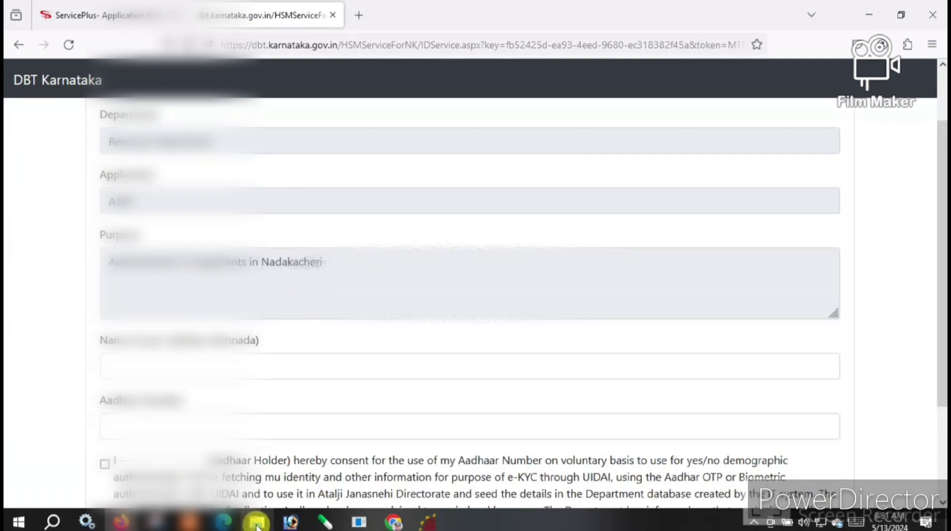
pyautogui.click(491, 500)
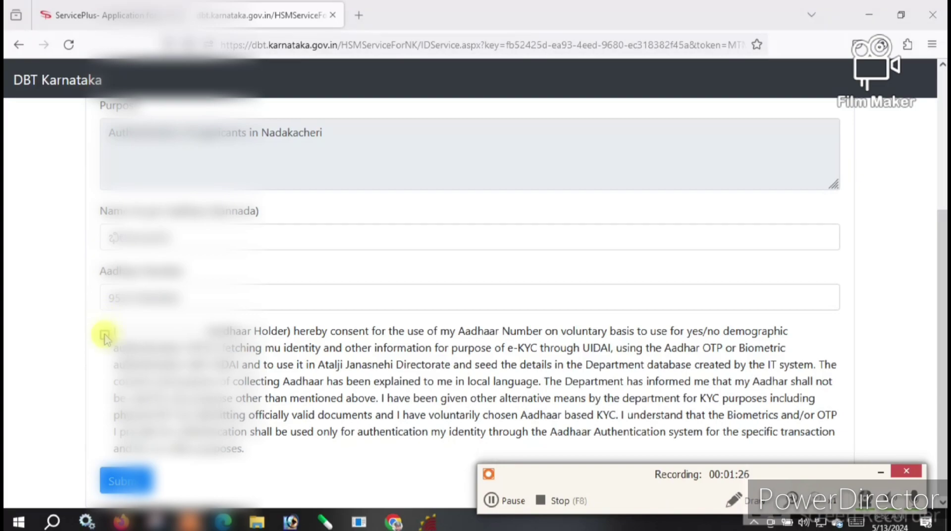
pyautogui.click(104, 335)
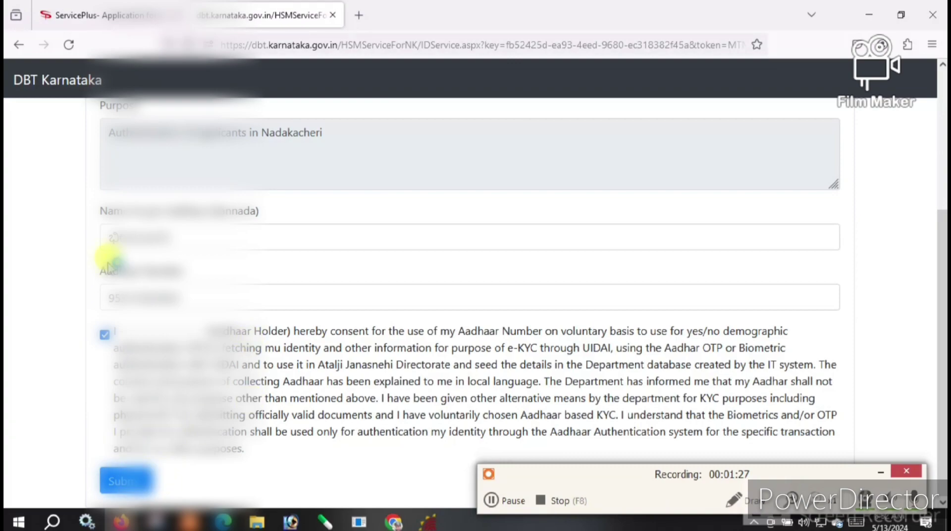
pyautogui.scroll(2, 159, 287)
pyautogui.scroll(-2, 147, 419)
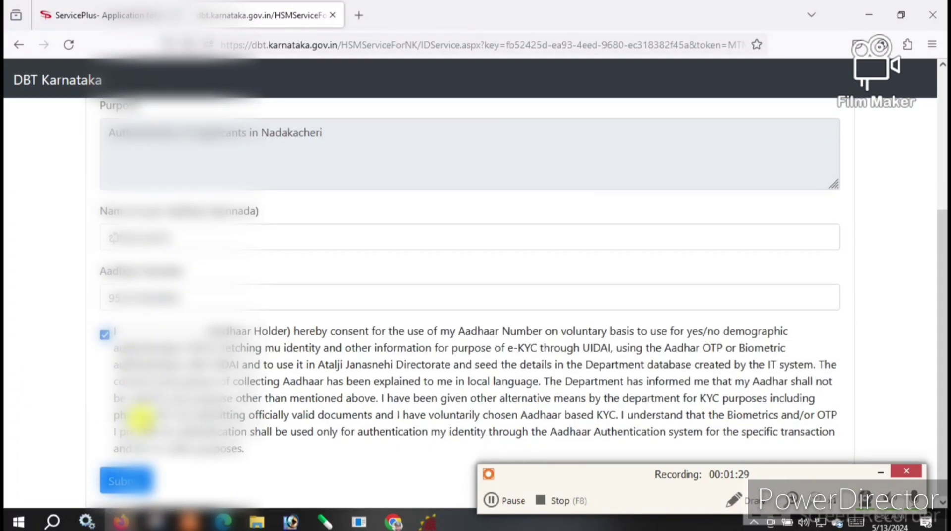
pyautogui.click(128, 479)
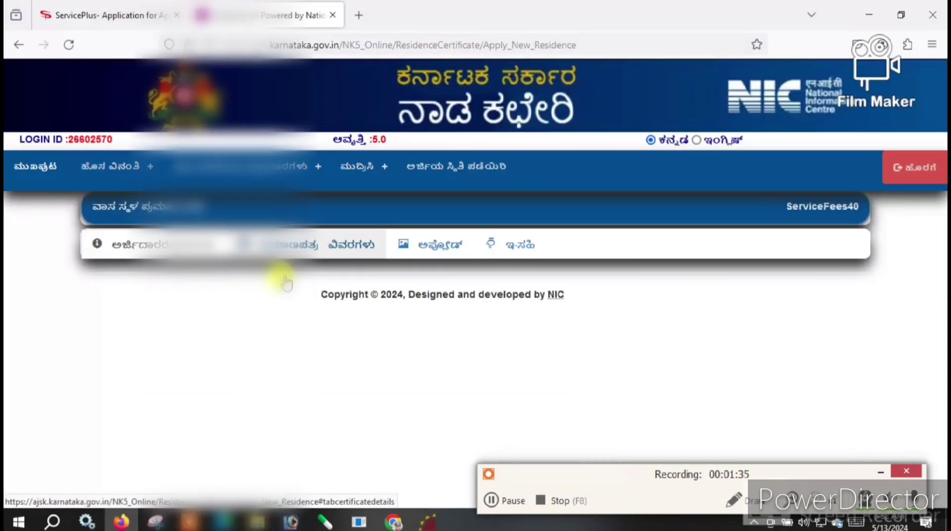
# - Set the taluk to ಹುಣಸಗಿ and mark the residence as a rural area
pyautogui.moveTo(595, 494); pyautogui.dragTo(523, 511)
pyautogui.scroll(-4, 435, 404)
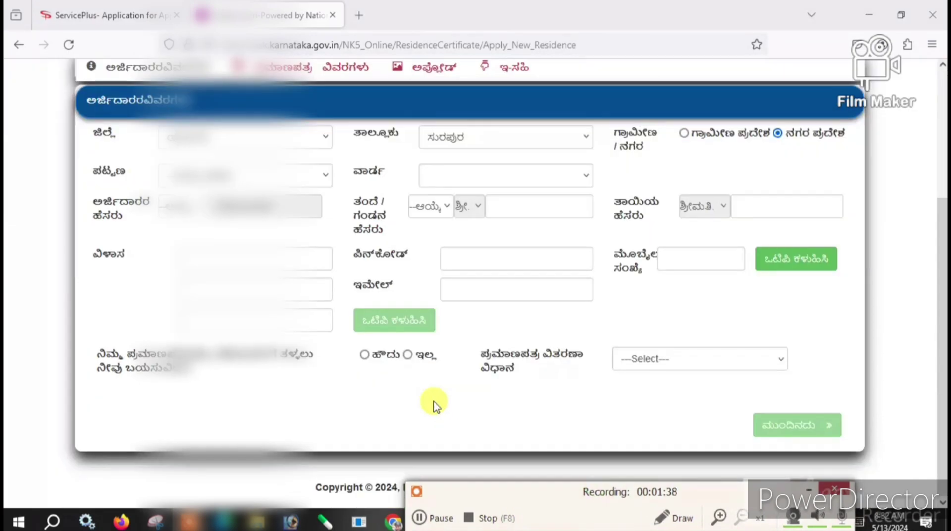
pyautogui.scroll(3, 313, 258)
pyautogui.scroll(-2, 314, 268)
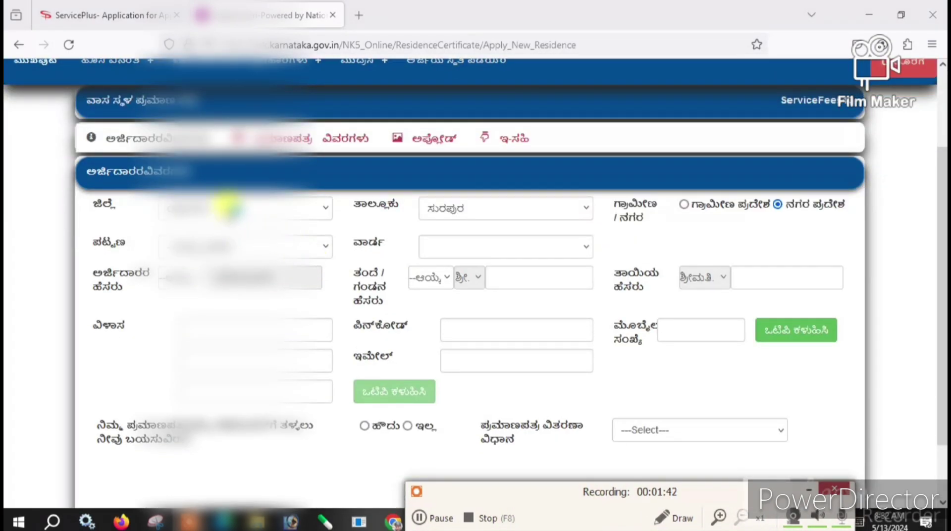
pyautogui.click(500, 207)
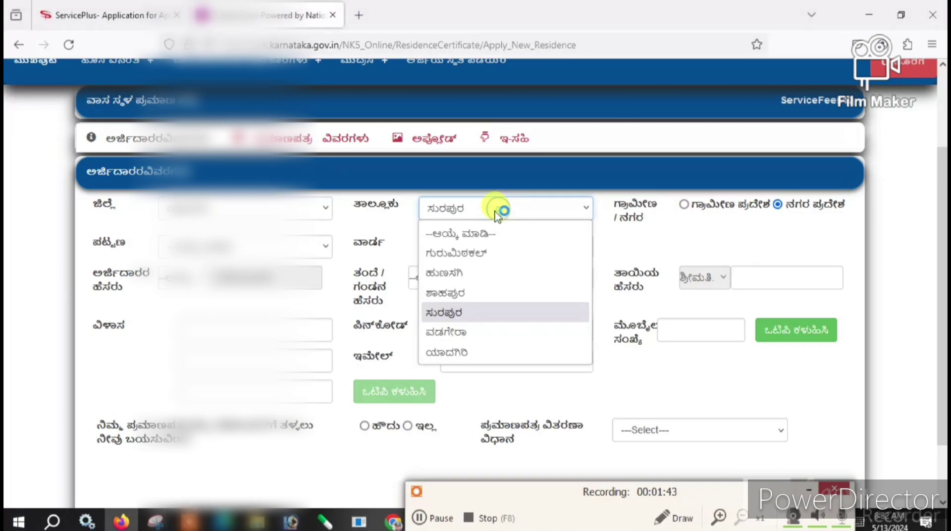
pyautogui.click(450, 273)
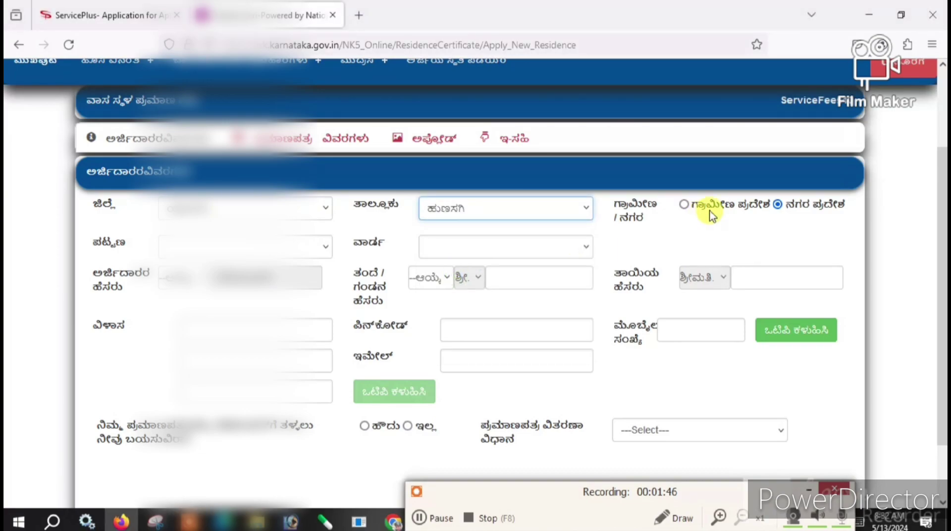
pyautogui.click(684, 206)
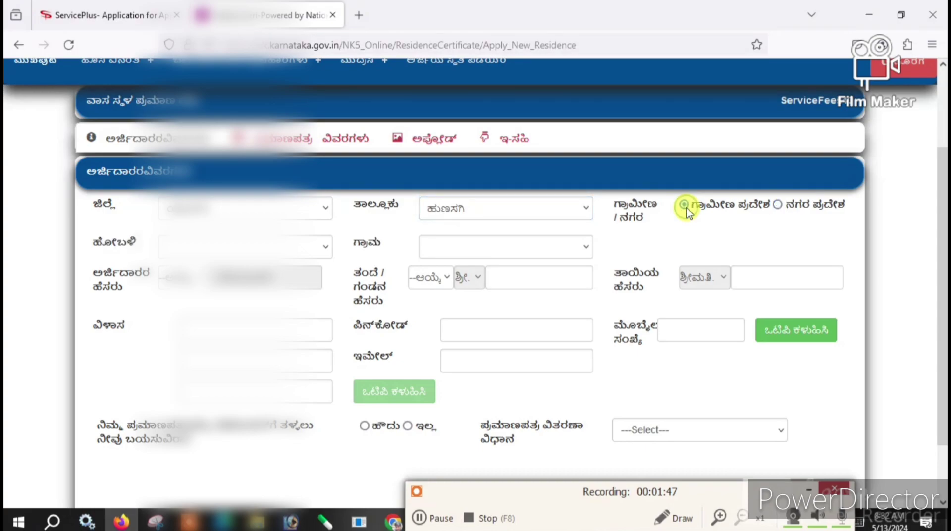
# - Choose the applicant's hobli and village from their dropdowns
pyautogui.click(238, 248)
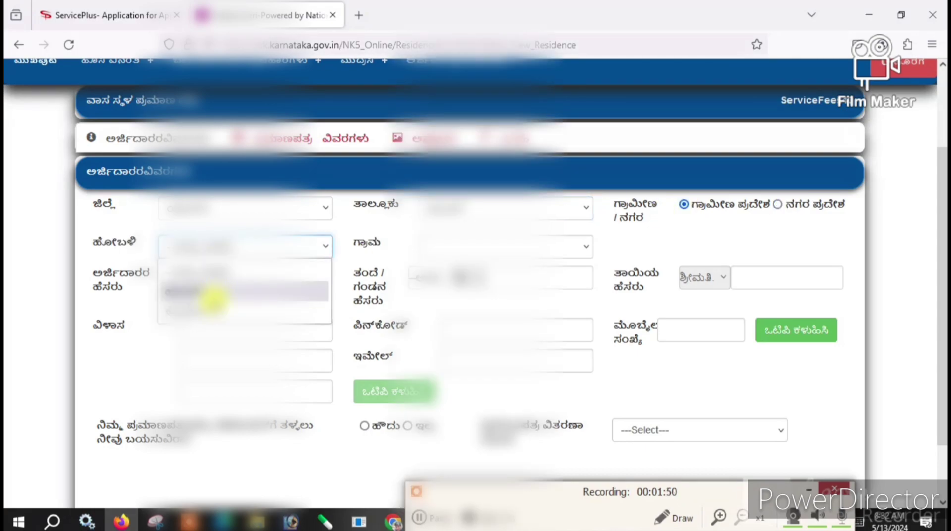
pyautogui.click(217, 305)
pyautogui.click(444, 246)
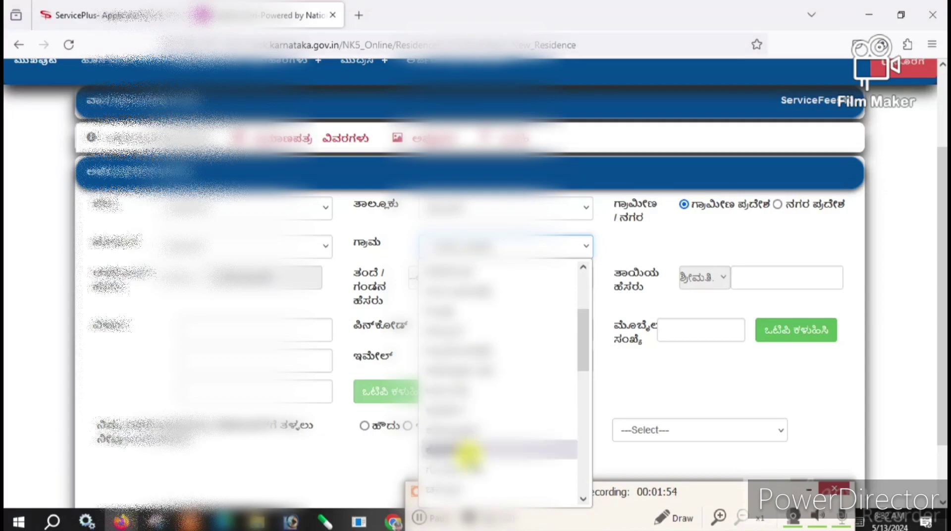
pyautogui.click(465, 393)
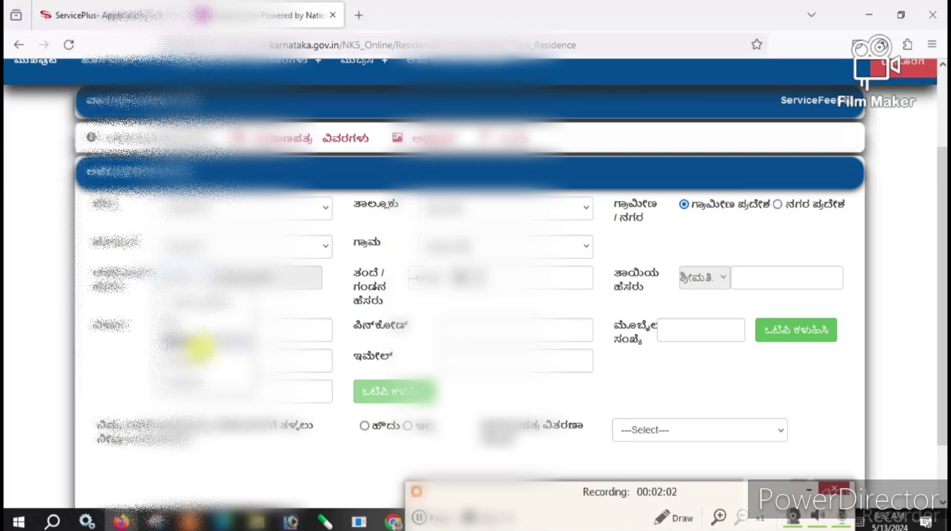
pyautogui.click(191, 357)
pyautogui.click(435, 276)
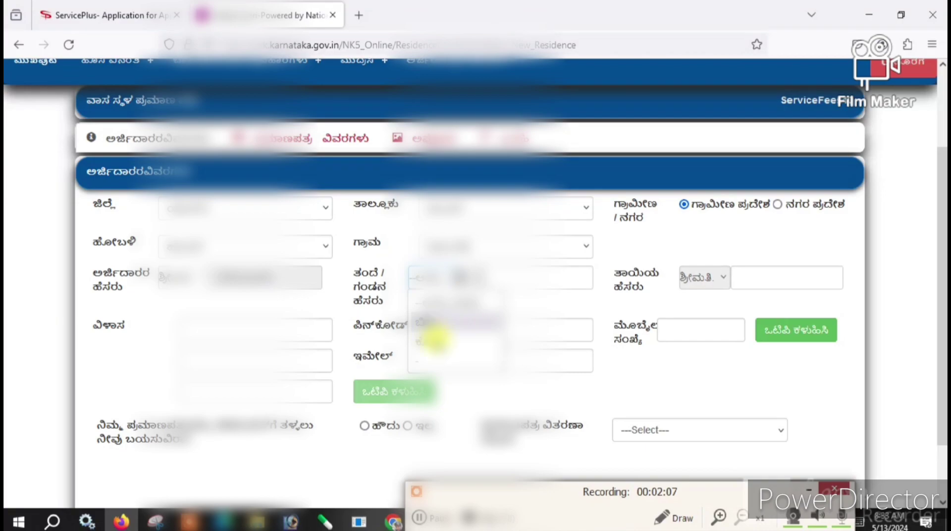
# - Fill in the father's or husband's name and the mother's name
pyautogui.click(435, 333)
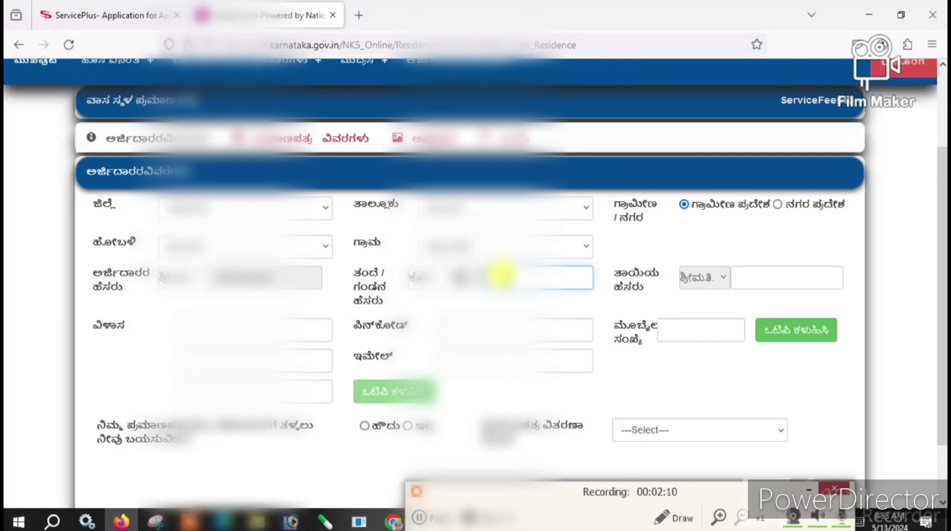
pyautogui.hotkey('ctrl', 'v')
pyautogui.moveTo(543, 279); pyautogui.dragTo(595, 282)
pyautogui.hotkey('ctrl', 'c')
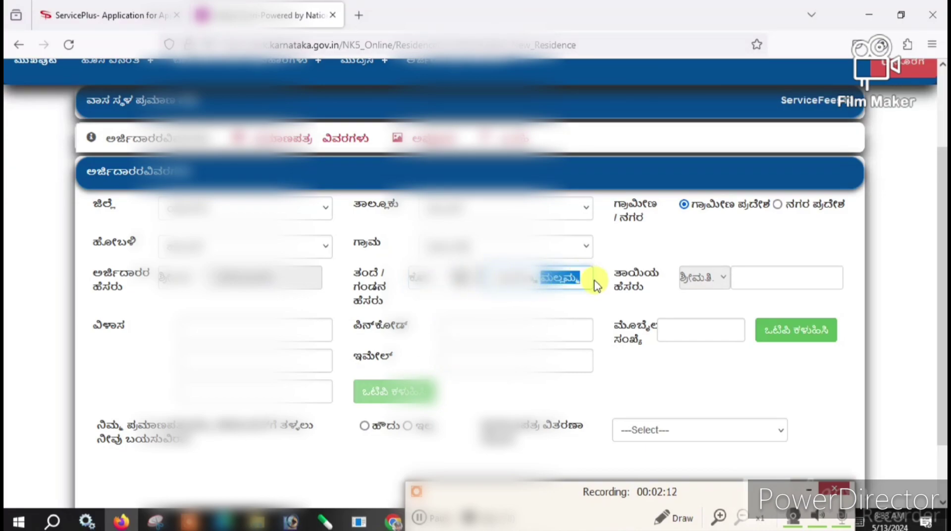
pyautogui.click(769, 281)
pyautogui.hotkey('ctrl', 'v')
pyautogui.click(492, 275)
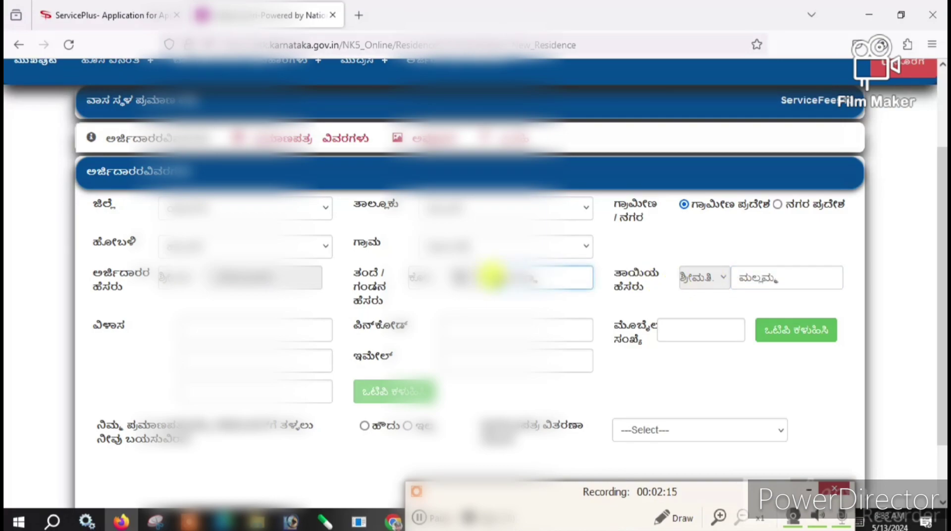
pyautogui.click(738, 280)
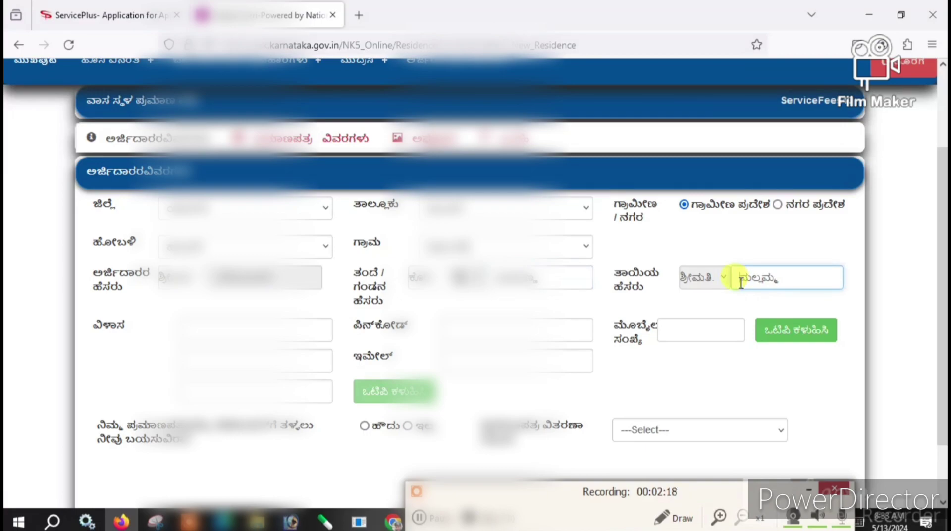
# - Fill in the three address lines and begin the PIN code with 56
pyautogui.click(248, 329)
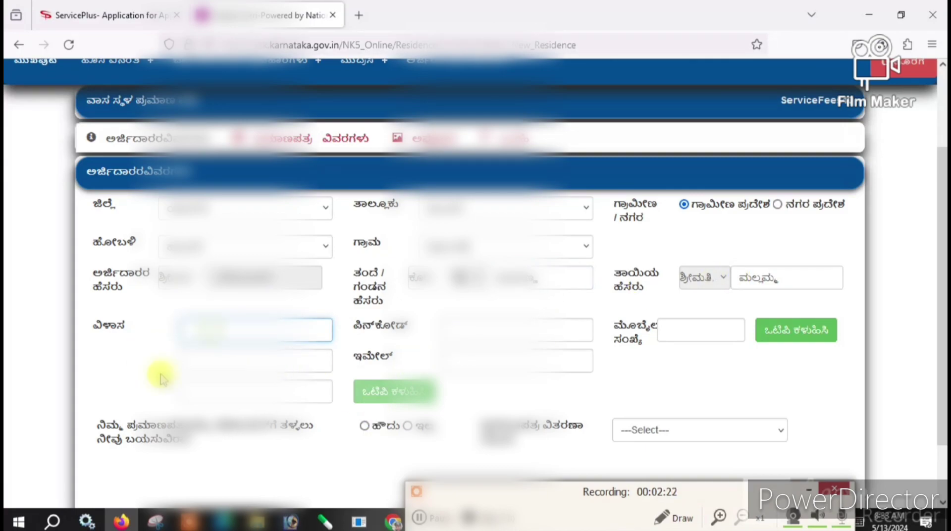
pyautogui.click(203, 365)
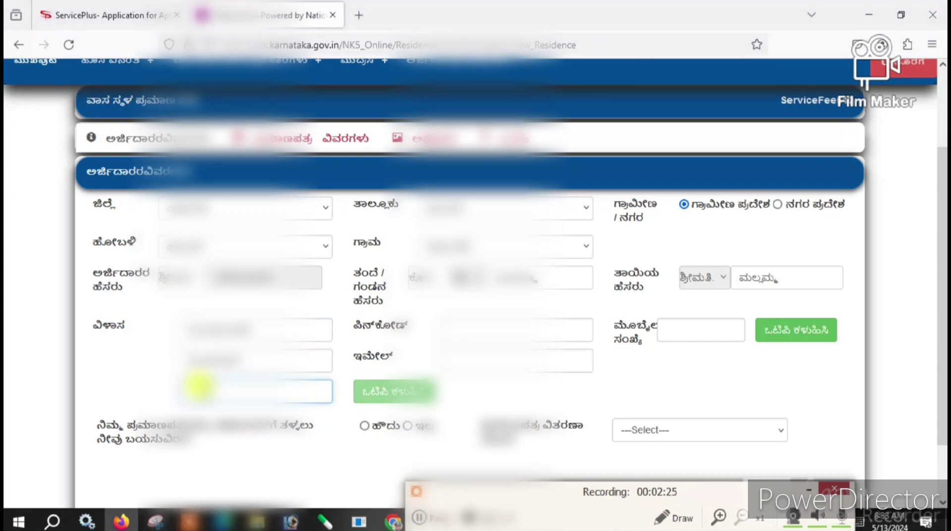
pyautogui.hotkey('ctrl', 'v')
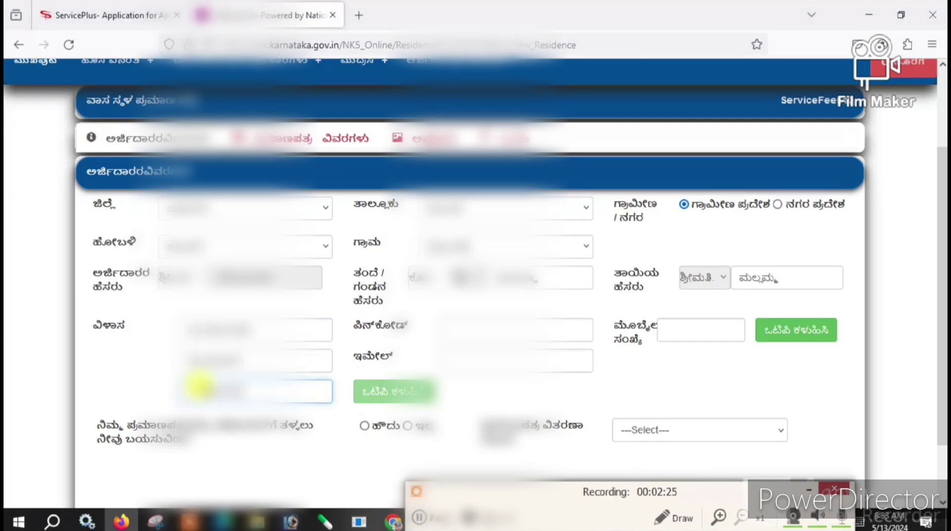
pyautogui.click(184, 328)
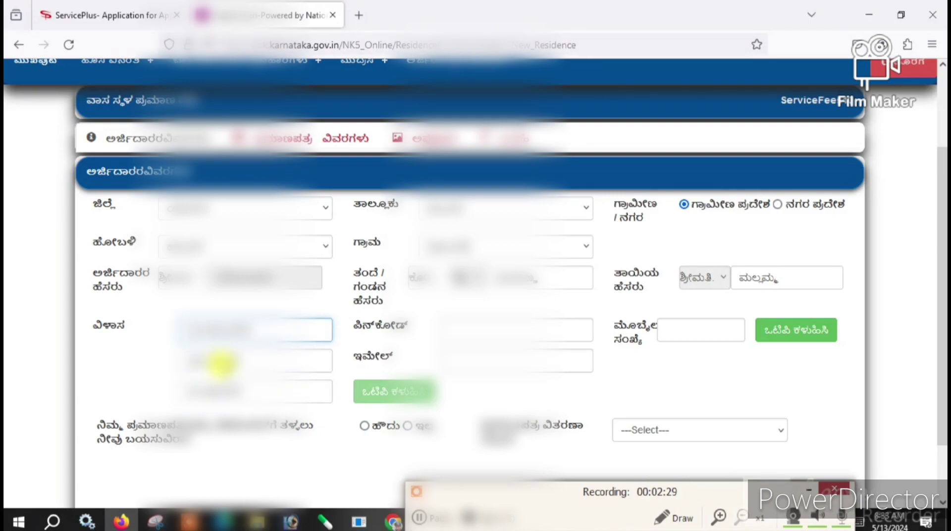
pyautogui.click(184, 360)
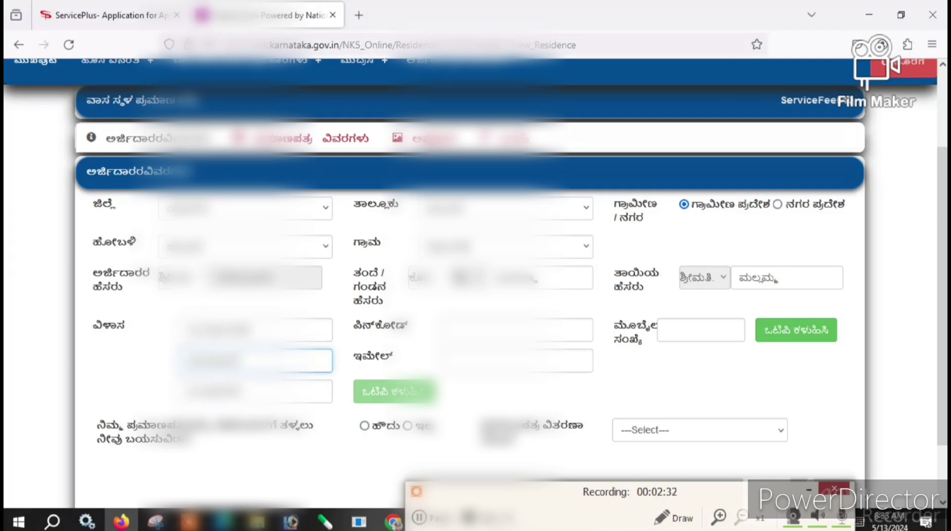
pyautogui.click(449, 327)
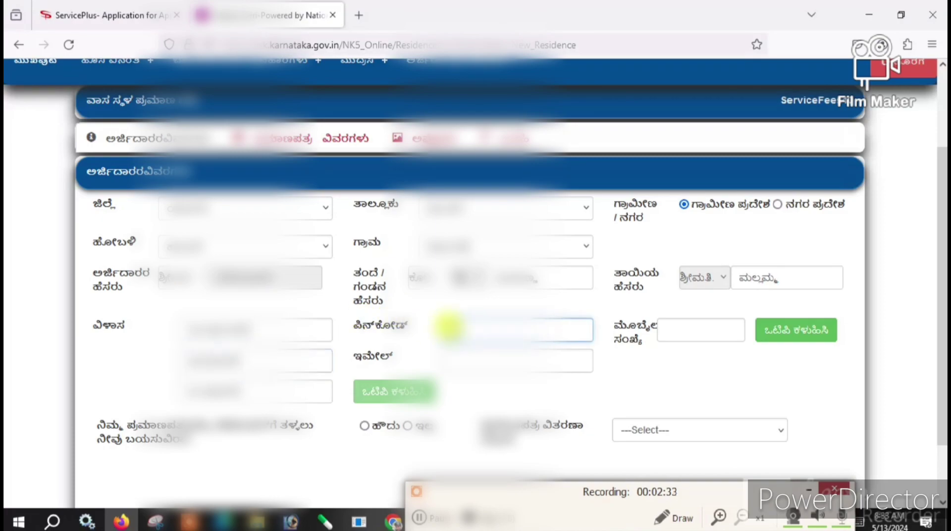
pyautogui.write('56')
# - Verify the applicant's mobile number with an OTP and begin entering the e-mail address
pyautogui.click(685, 325)
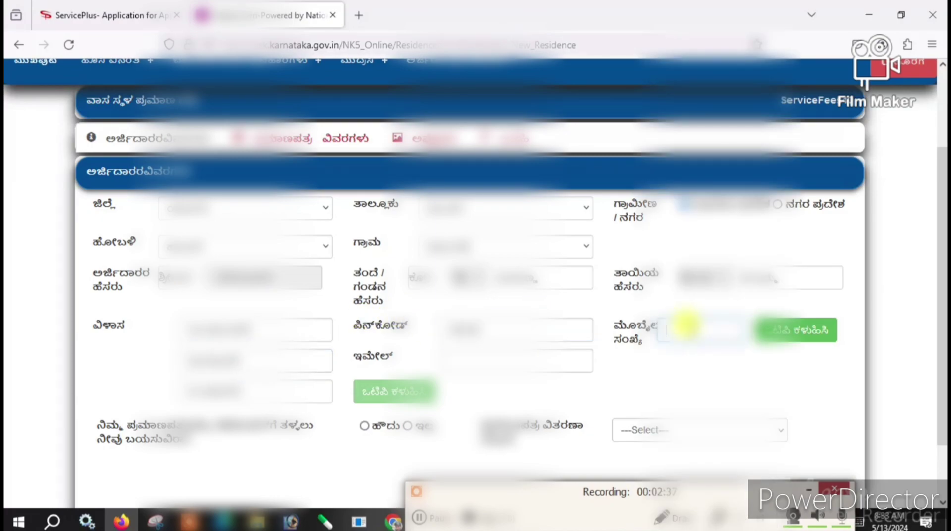
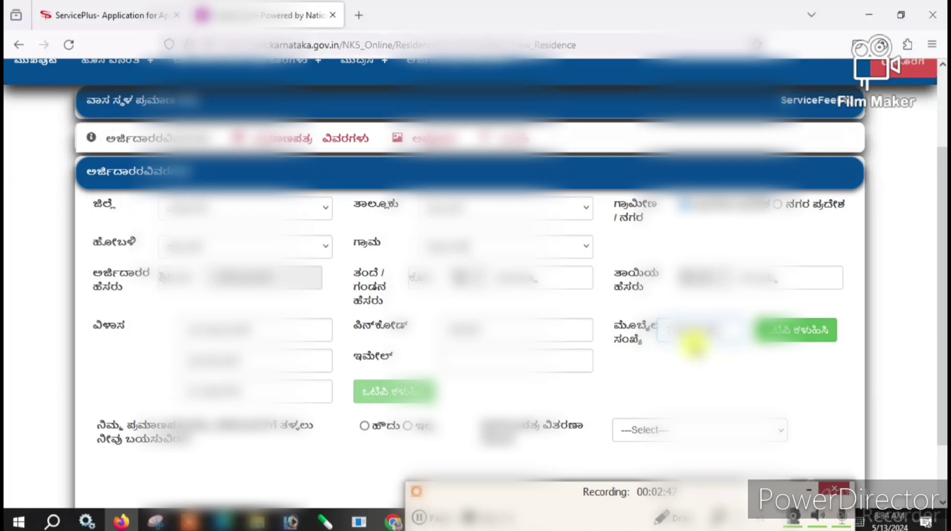
pyautogui.click(798, 343)
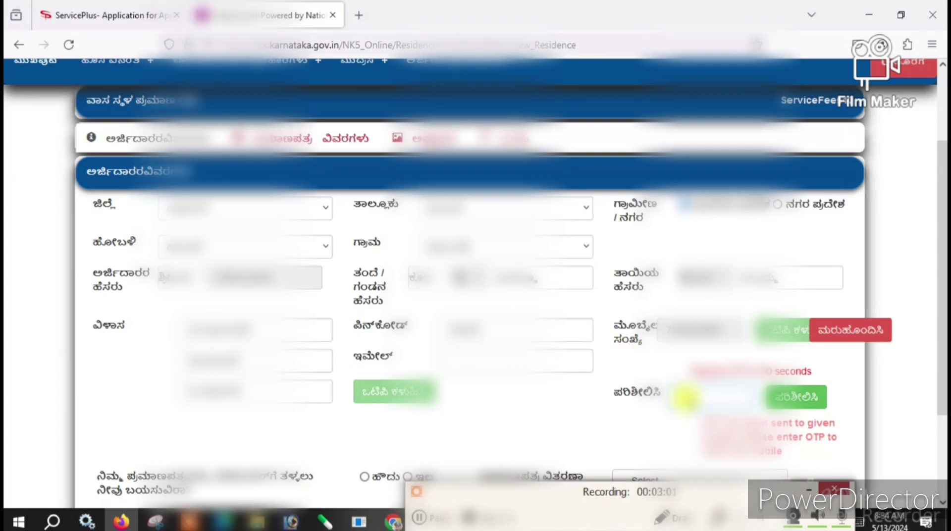
pyautogui.click(685, 398)
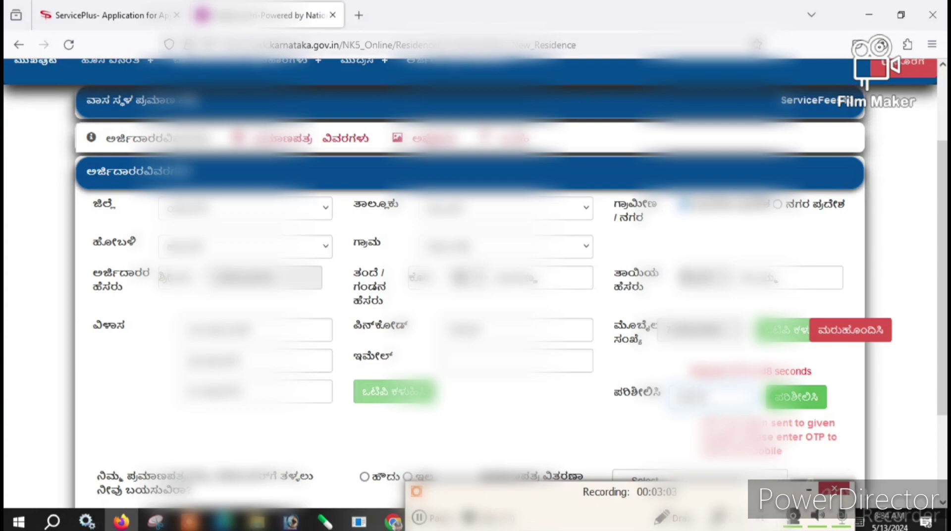
pyautogui.click(785, 402)
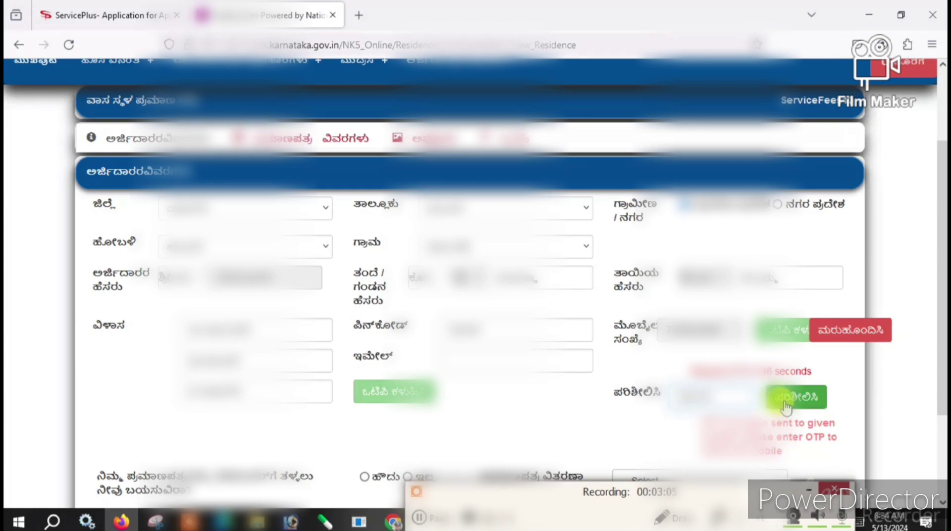
pyautogui.click(467, 357)
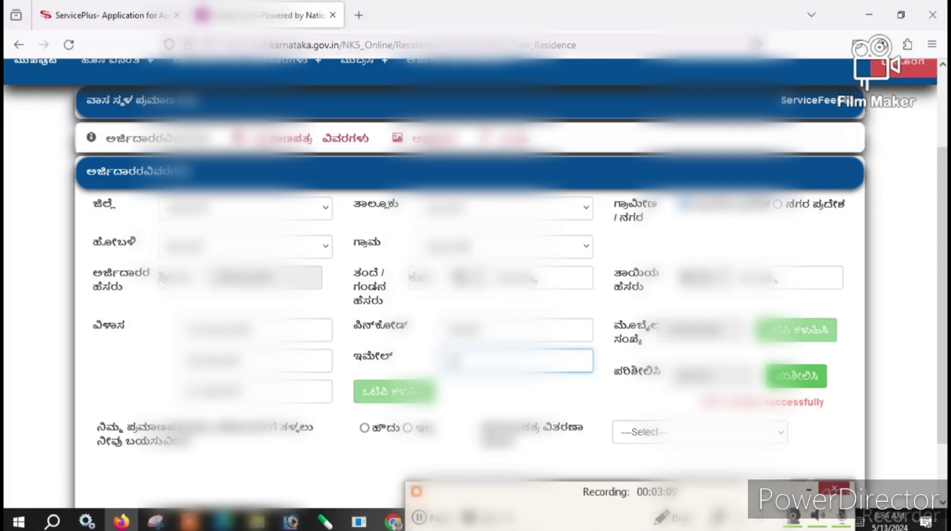
pyautogui.write('aaaaa')
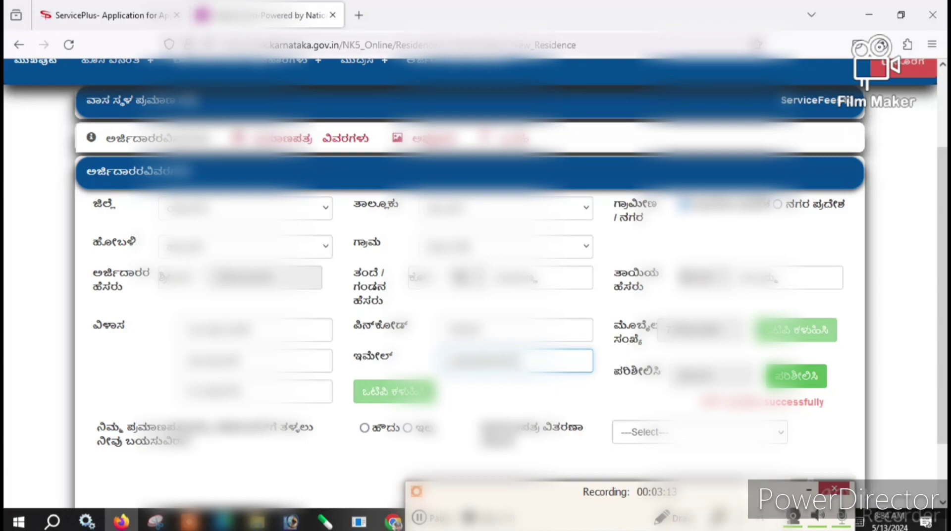
pyautogui.write('aa')
pyautogui.write('m')
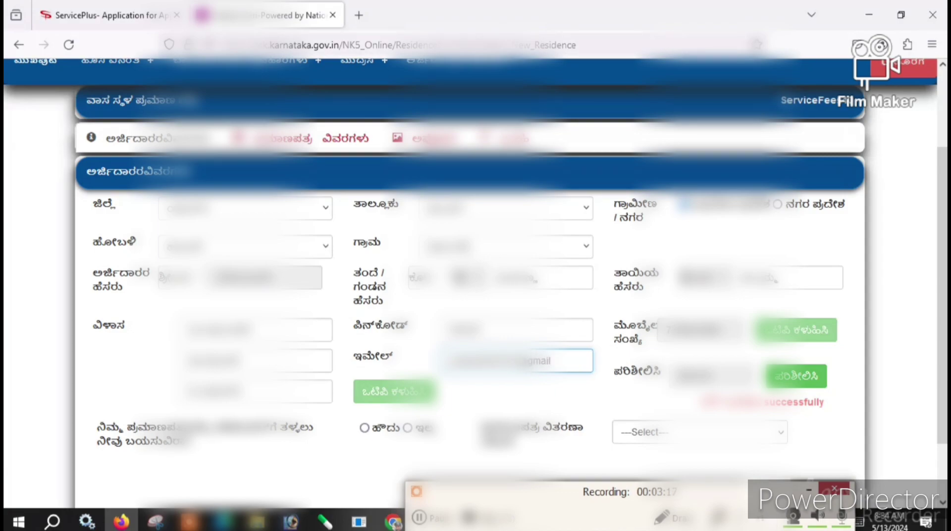
pyautogui.write('ail.com')
# - Send an OTP to the applicant's gmail.com address, enter the code, and verify it
pyautogui.click(398, 396)
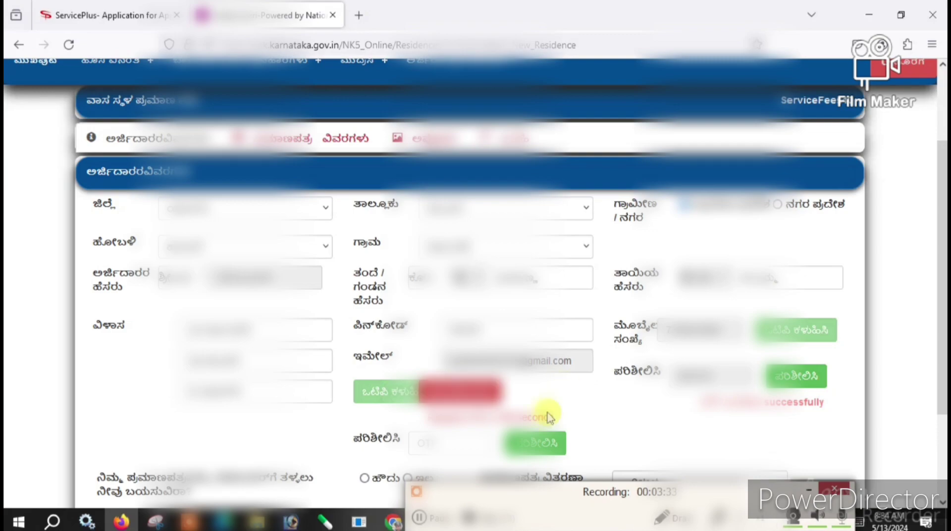
pyautogui.click(447, 444)
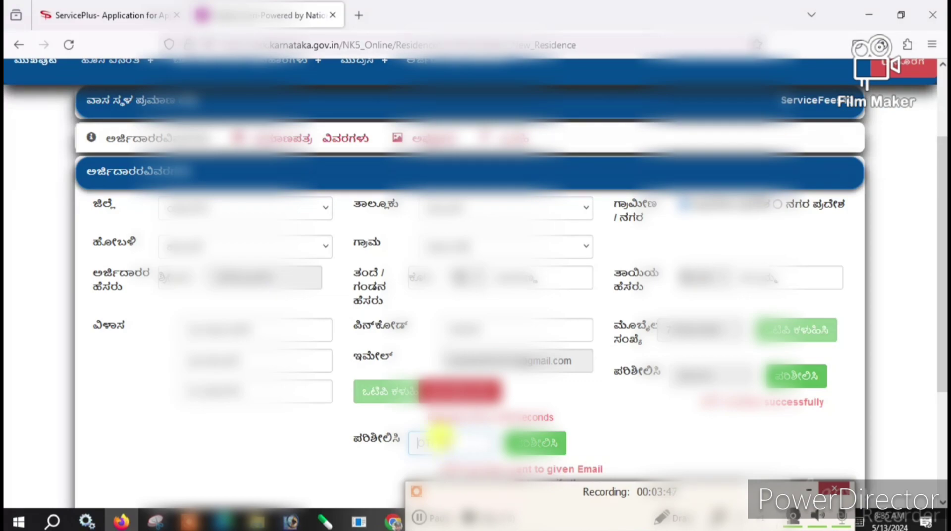
pyautogui.click(538, 443)
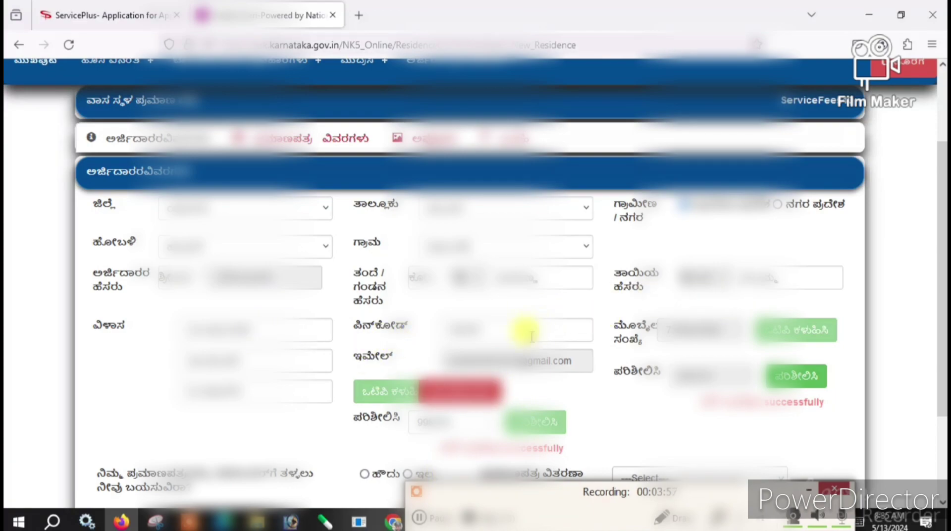
pyautogui.scroll(-2, 389, 329)
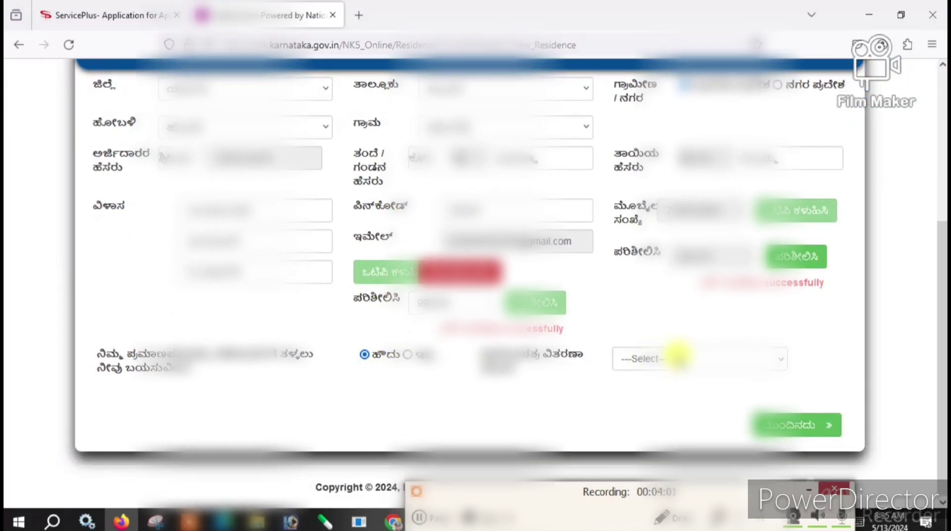
# - Set certificate delivery to InPerson and submit the applicant details to reach certificate details
pyautogui.click(676, 358)
pyautogui.click(643, 399)
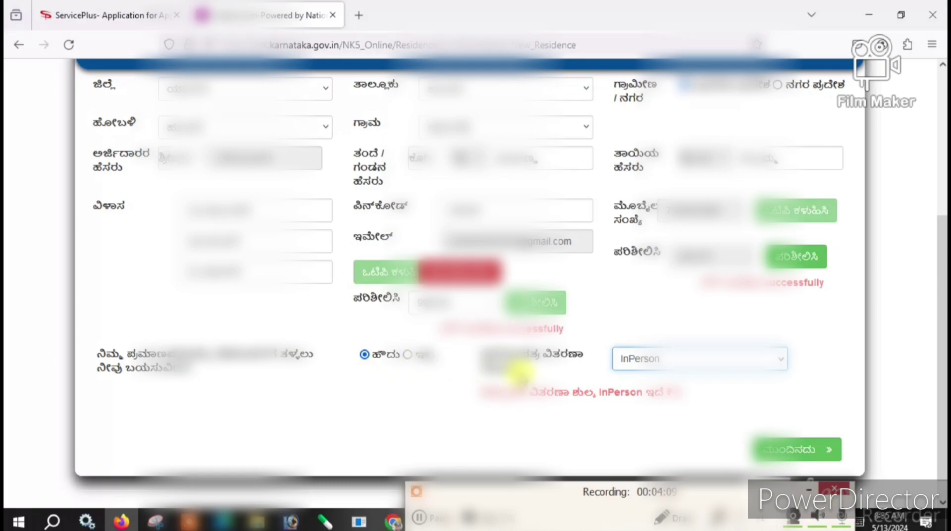
pyautogui.click(699, 365)
pyautogui.click(699, 366)
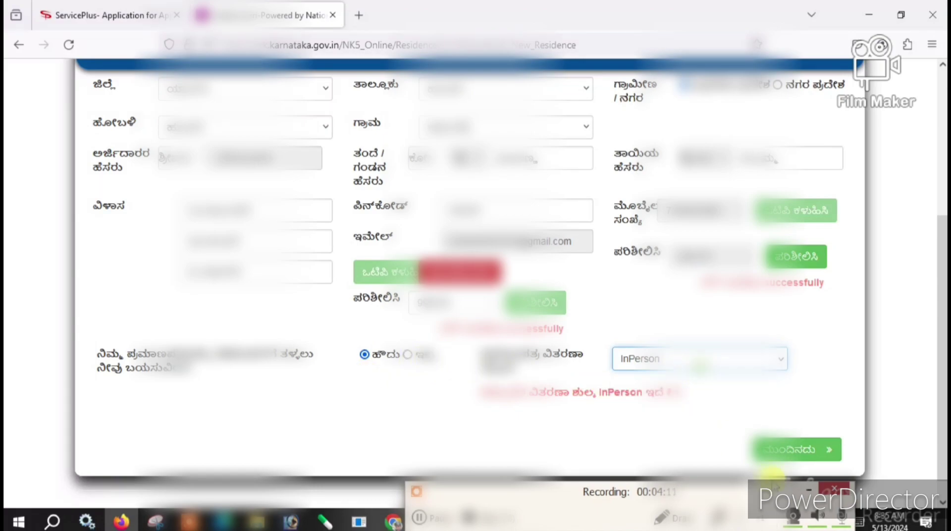
pyautogui.click(776, 458)
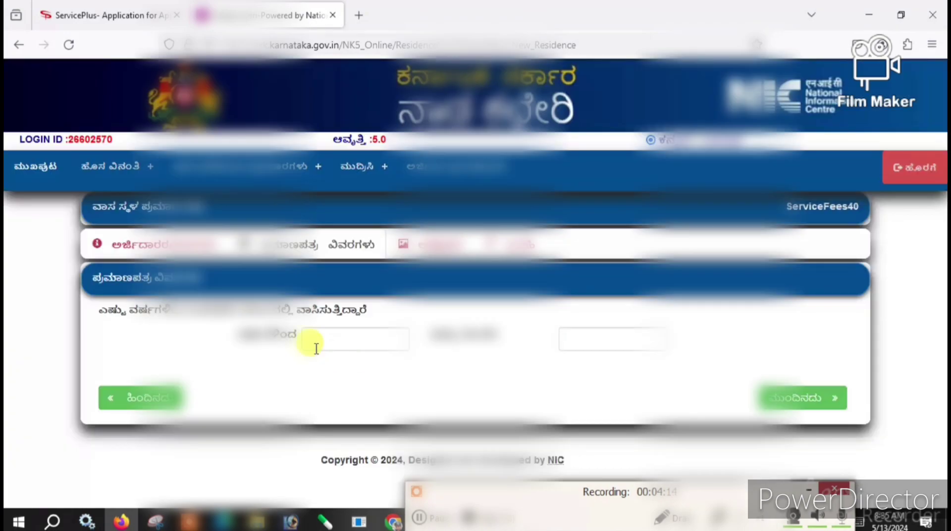
pyautogui.click(321, 339)
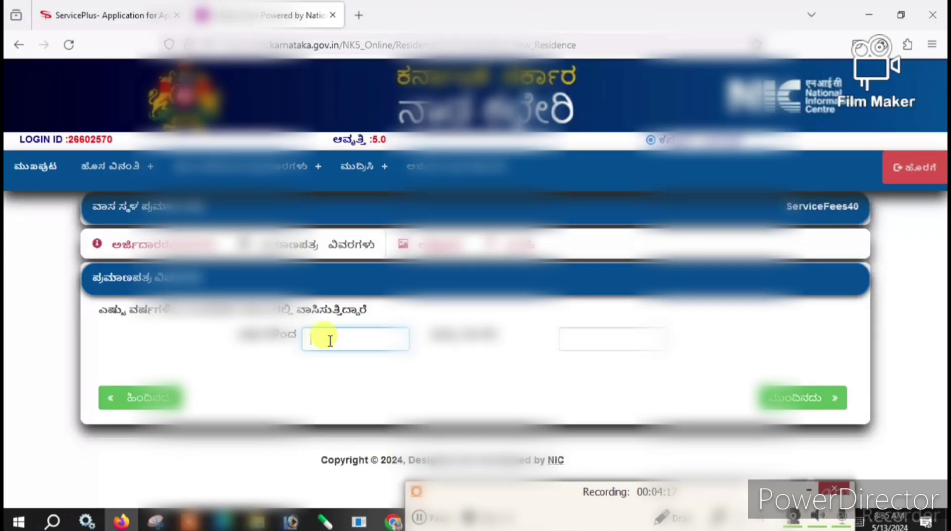
# - Enter a residence duration of 10 years and 8 months
pyautogui.write('10')
pyautogui.click(596, 336)
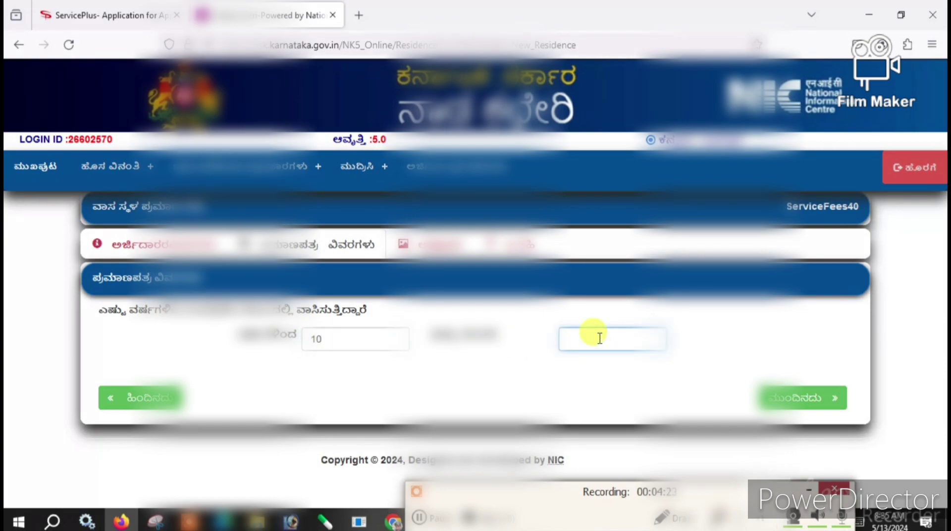
pyautogui.write('8')
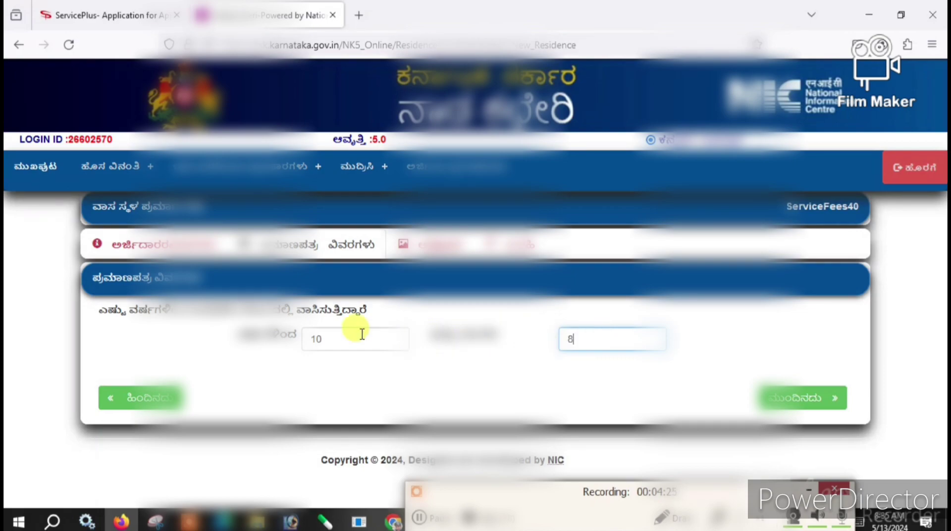
pyautogui.click(346, 341)
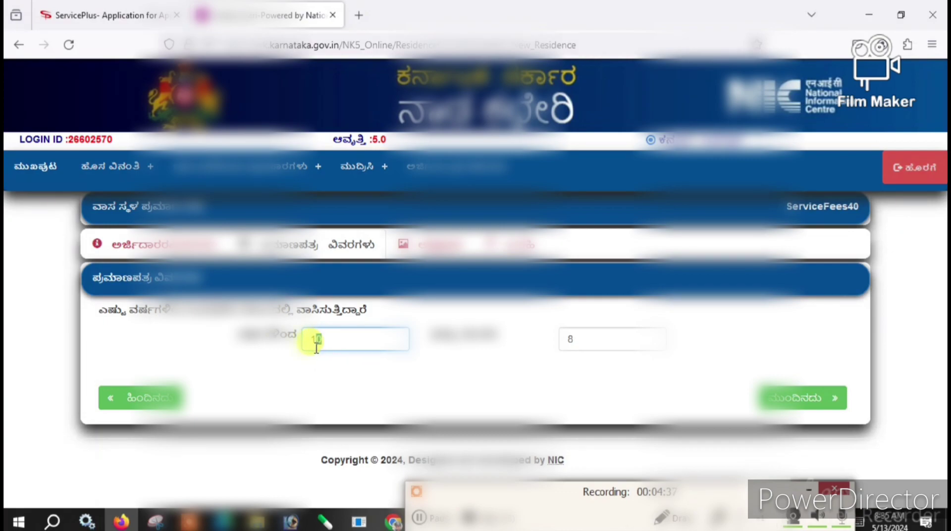
pyautogui.moveTo(351, 342); pyautogui.dragTo(307, 343)
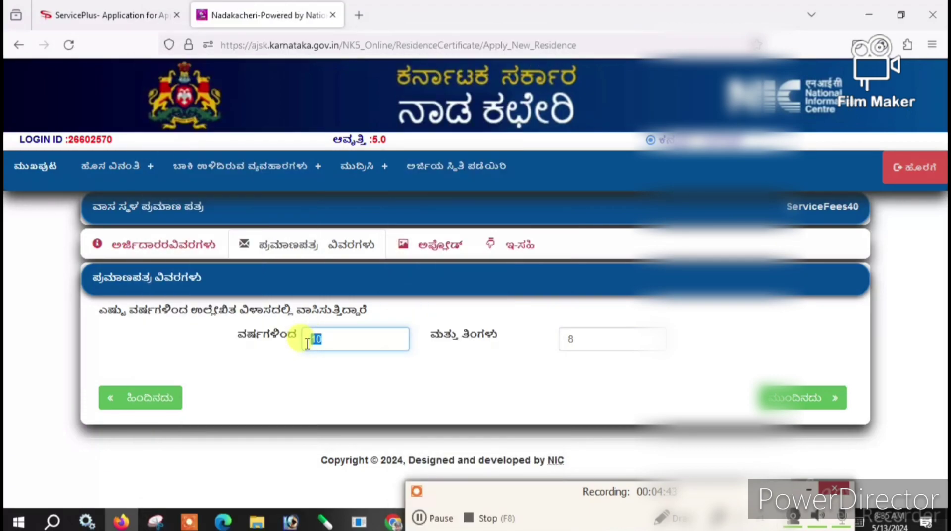
# - Move to the document upload step and upload ration.pdf as the ration card document
pyautogui.click(353, 365)
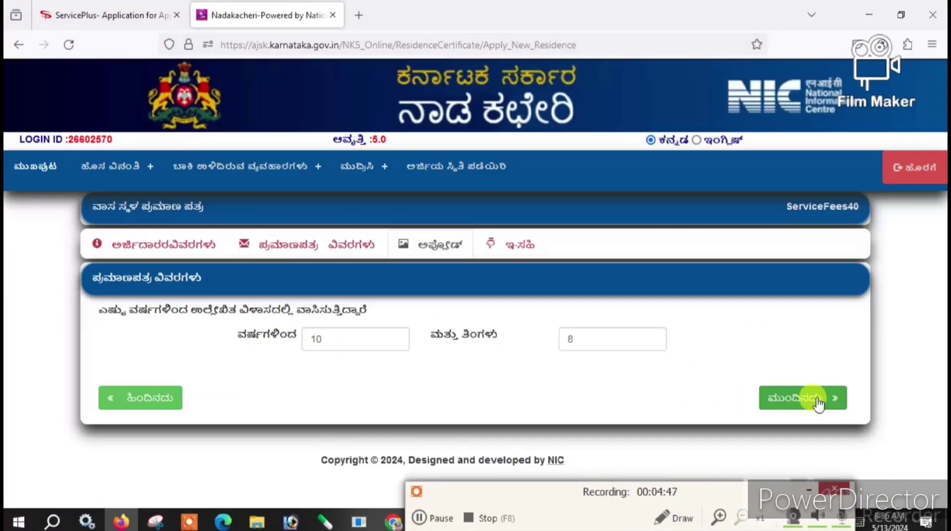
pyautogui.click(818, 400)
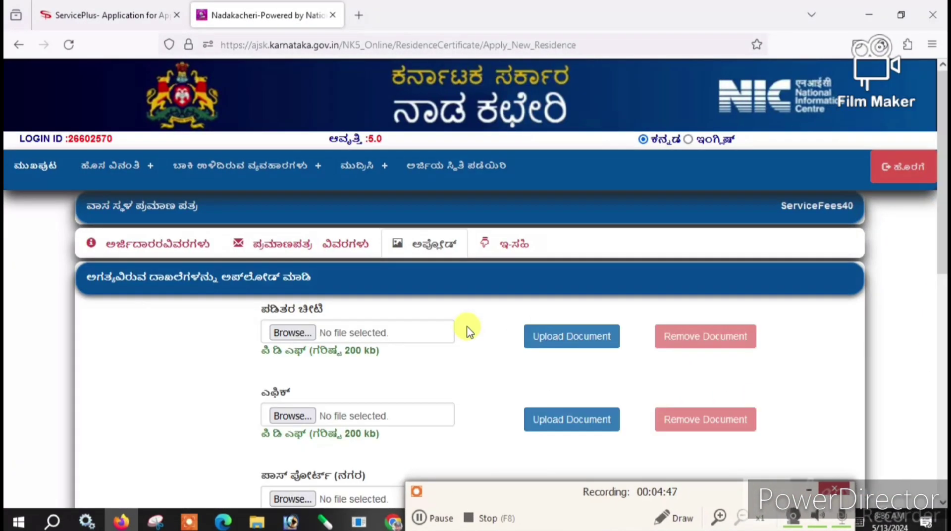
pyautogui.scroll(-3, 376, 341)
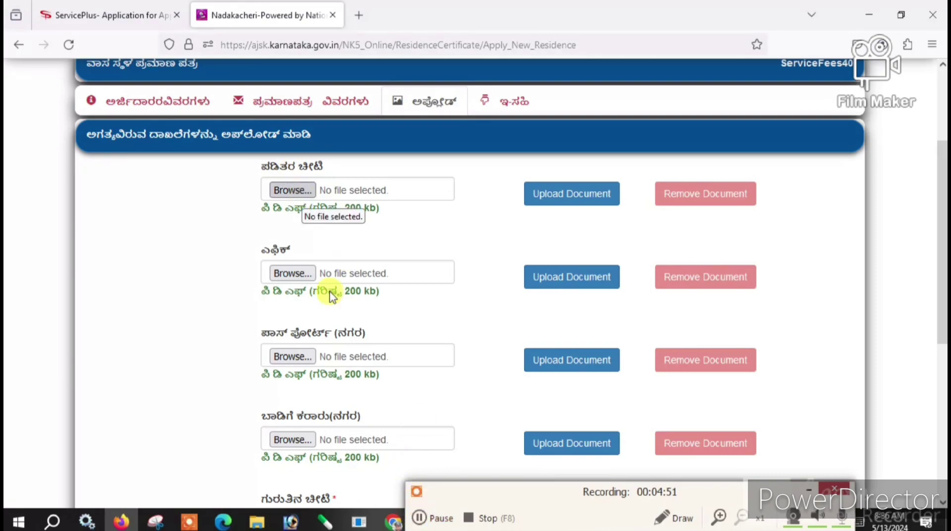
pyautogui.click(419, 518)
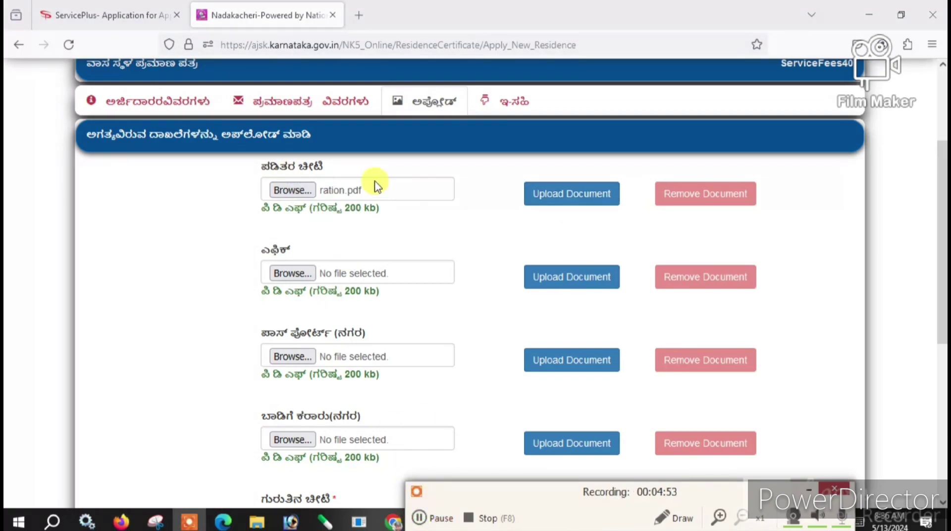
pyautogui.moveTo(261, 207); pyautogui.dragTo(395, 219)
pyautogui.click(420, 228)
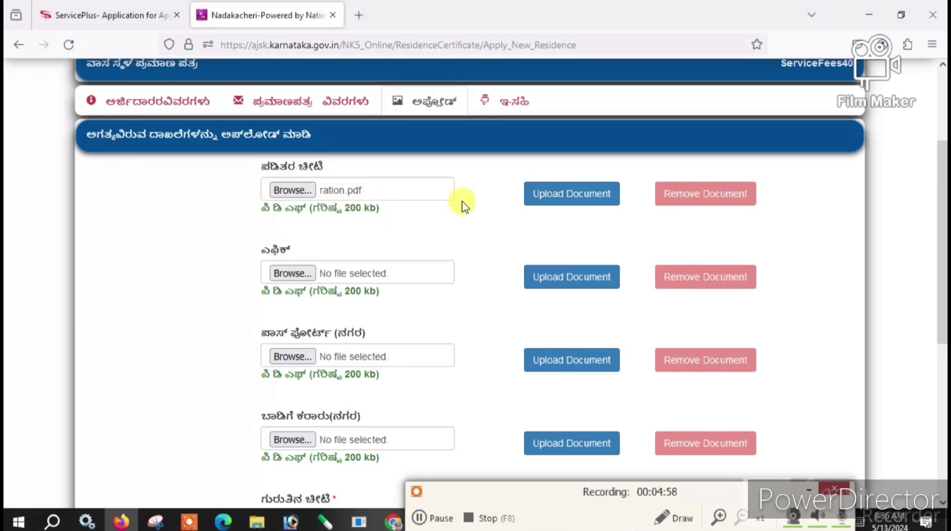
pyautogui.click(557, 211)
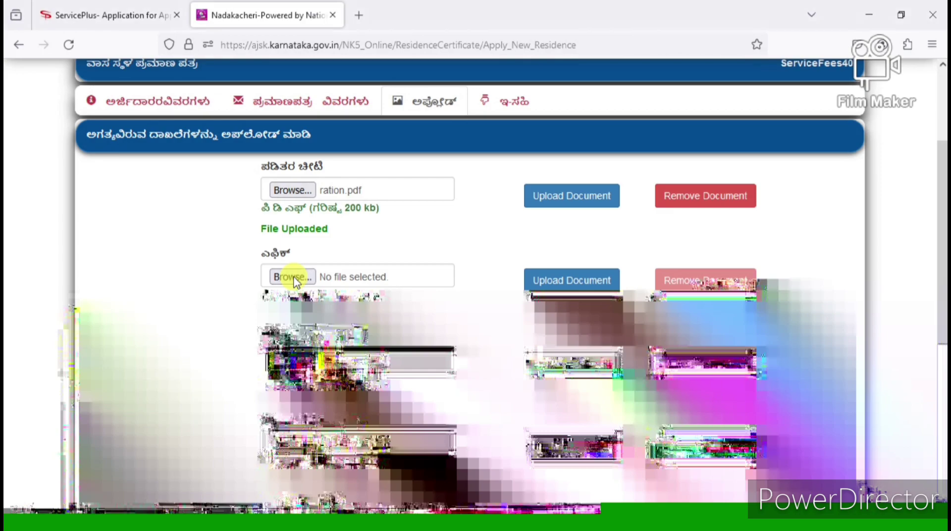
# - Upload voter id.pdf as the EPIC document
pyautogui.click(284, 258)
pyautogui.click(181, 126)
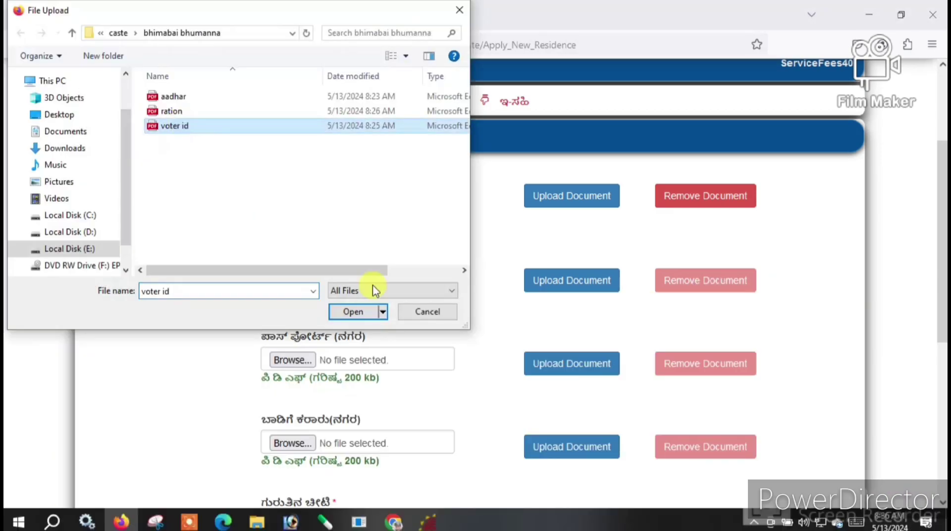
pyautogui.click(353, 311)
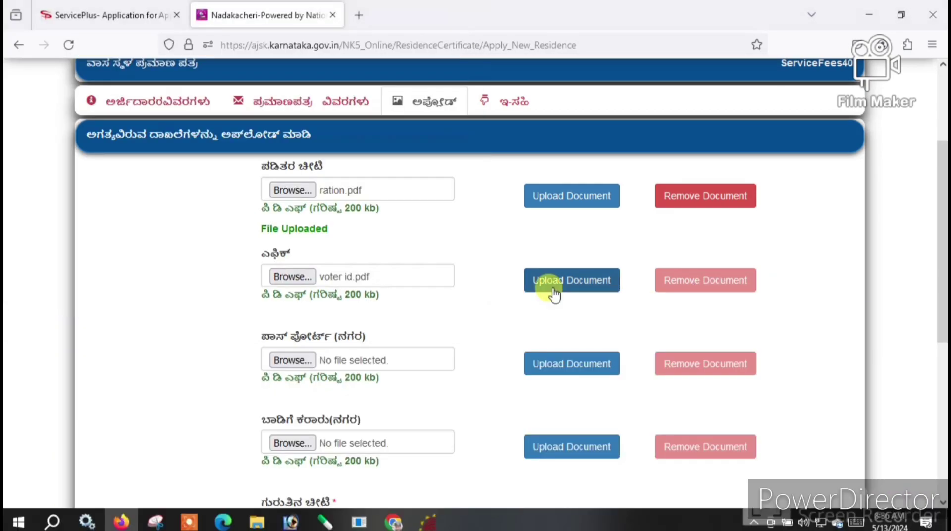
pyautogui.click(541, 291)
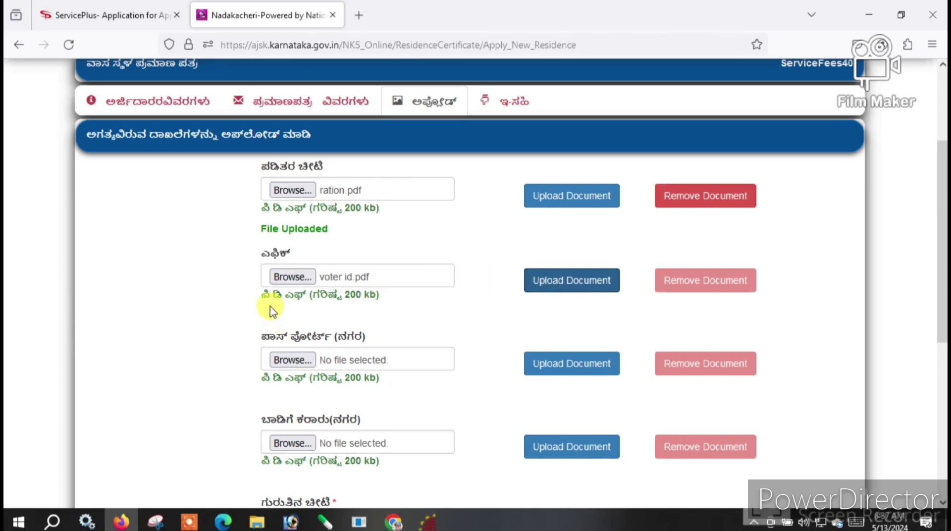
pyautogui.moveTo(254, 317); pyautogui.dragTo(367, 314)
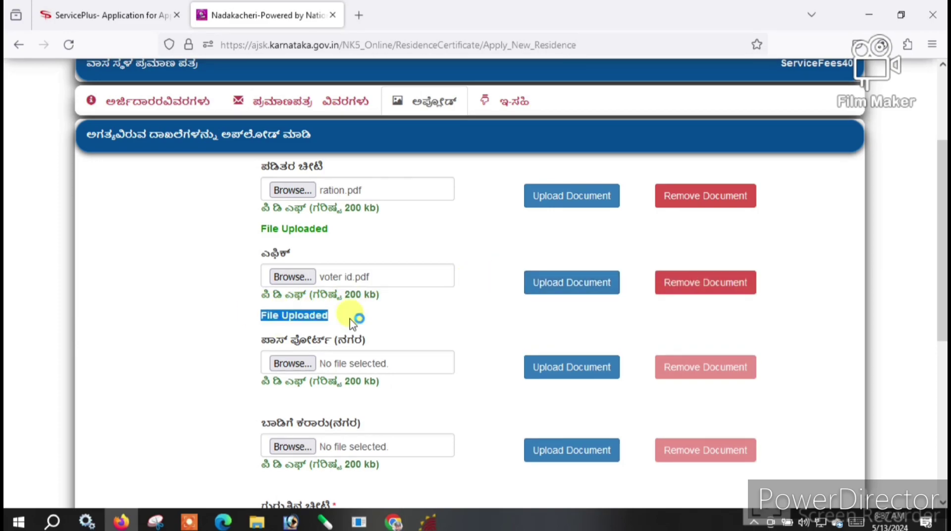
pyautogui.click(367, 314)
pyautogui.scroll(-3, 367, 314)
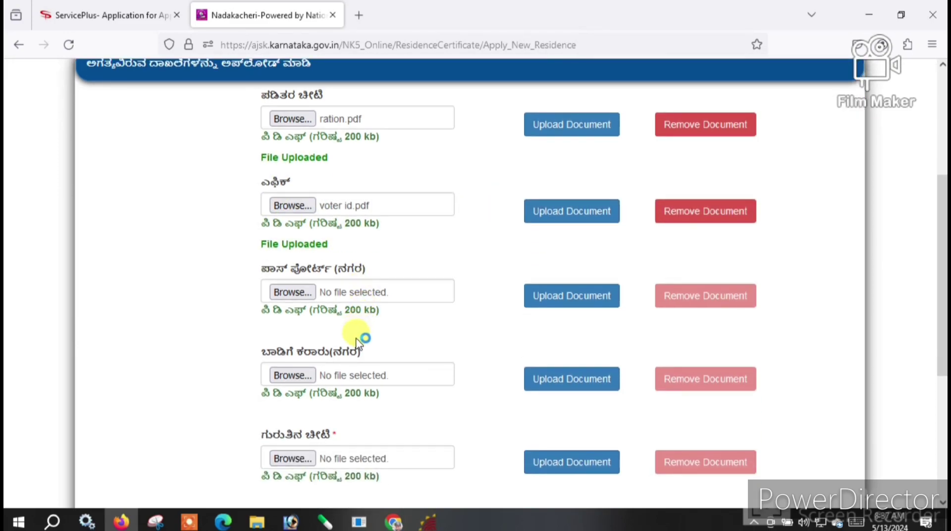
pyautogui.scroll(-6, 359, 342)
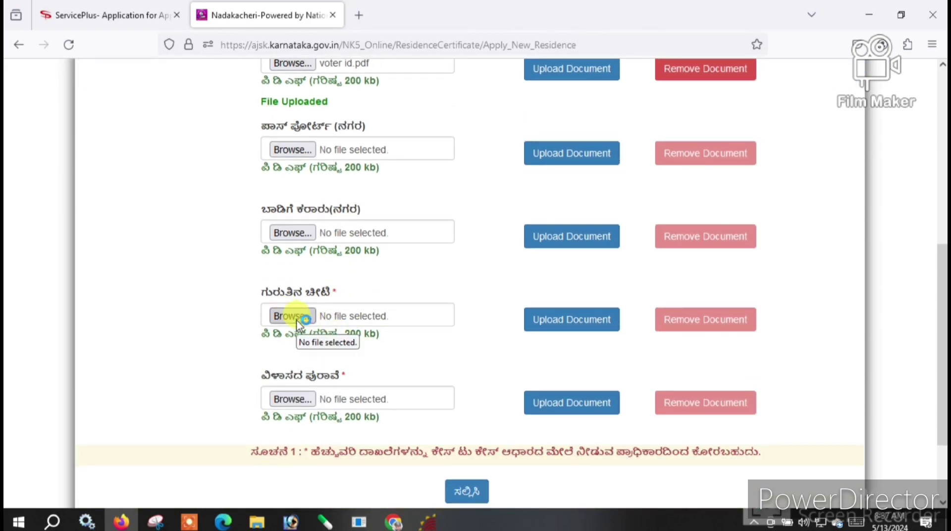
# - Upload voter id.pdf as the identity card document
pyautogui.click(296, 317)
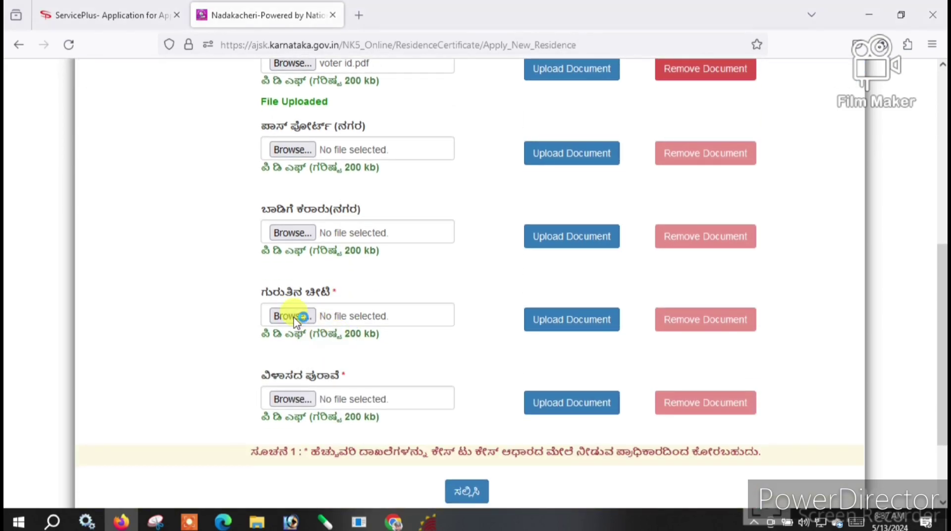
pyautogui.click(187, 130)
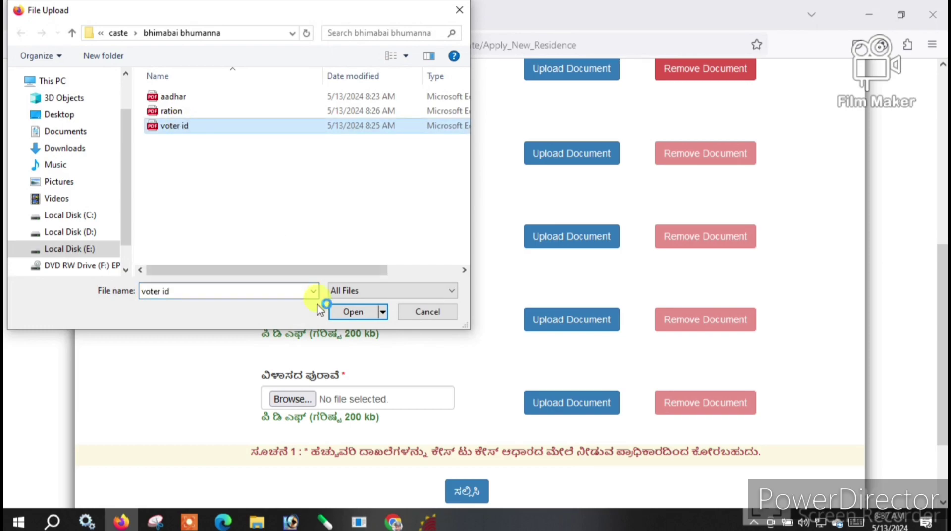
pyautogui.click(342, 310)
pyautogui.click(537, 318)
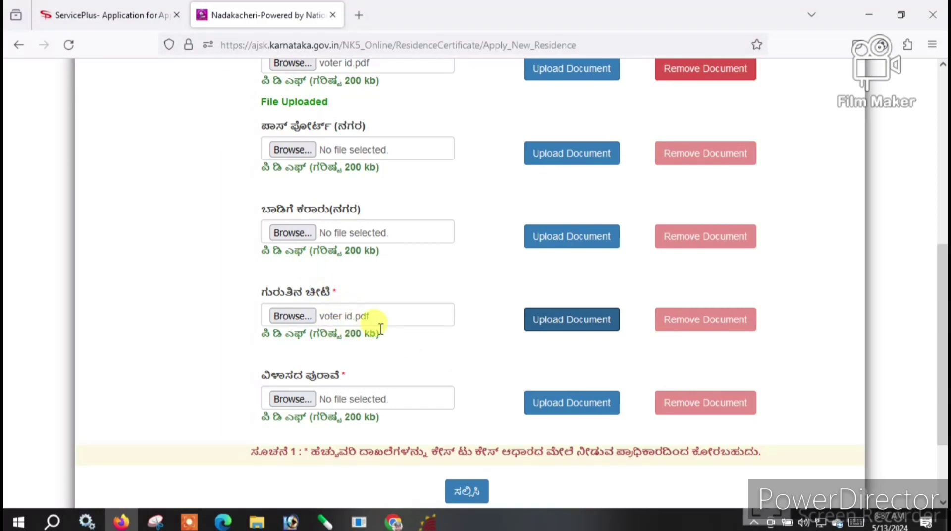
# - Upload aadhar.pdf as the address proof
pyautogui.click(278, 407)
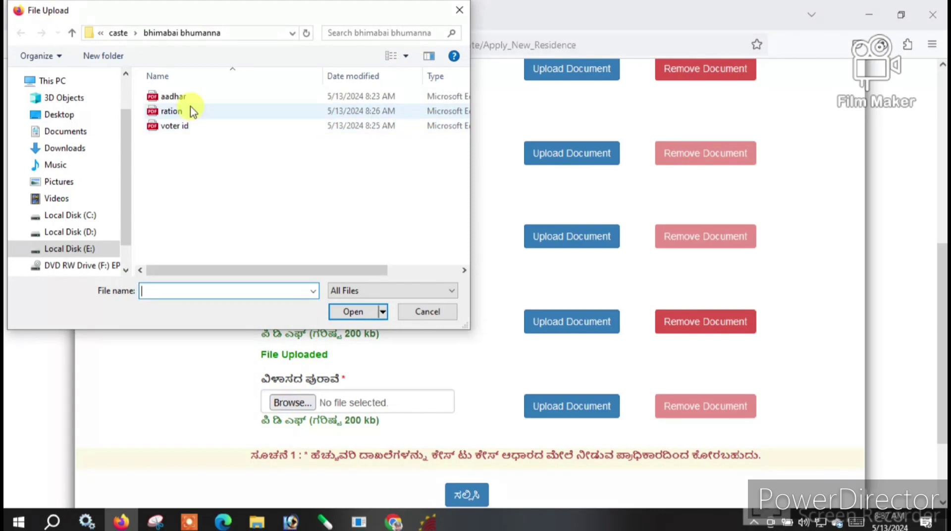
pyautogui.click(187, 97)
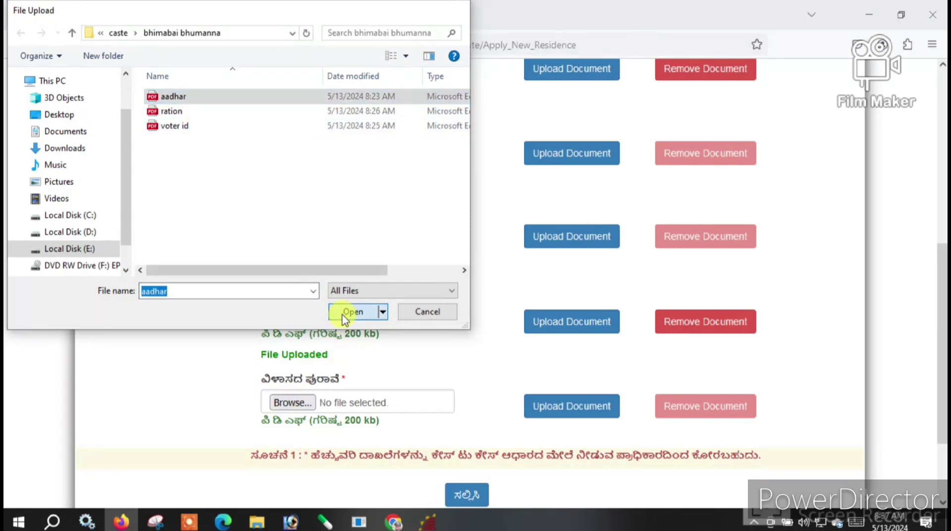
pyautogui.click(349, 313)
pyautogui.click(563, 413)
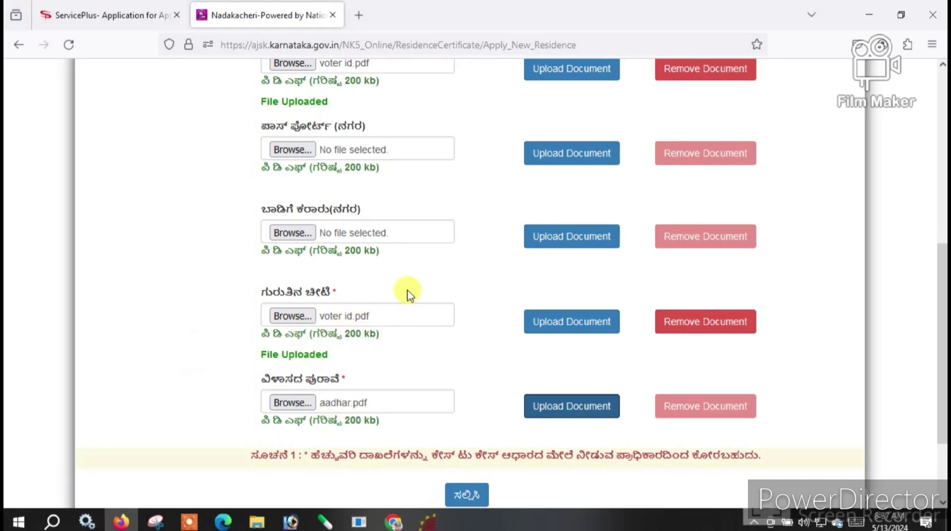
# - Submit the form with the uploaded address proof and acknowledge the GSC number alert
pyautogui.scroll(-3, 419, 357)
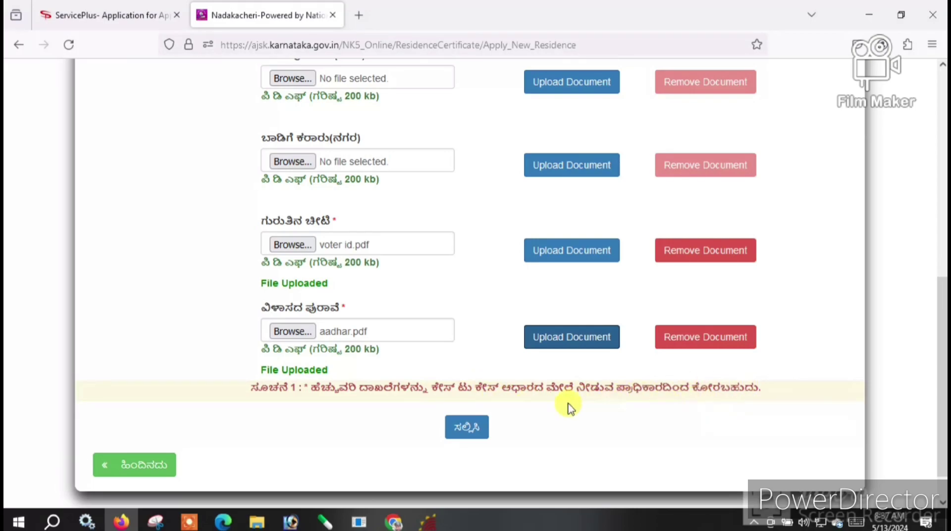
pyautogui.click(460, 430)
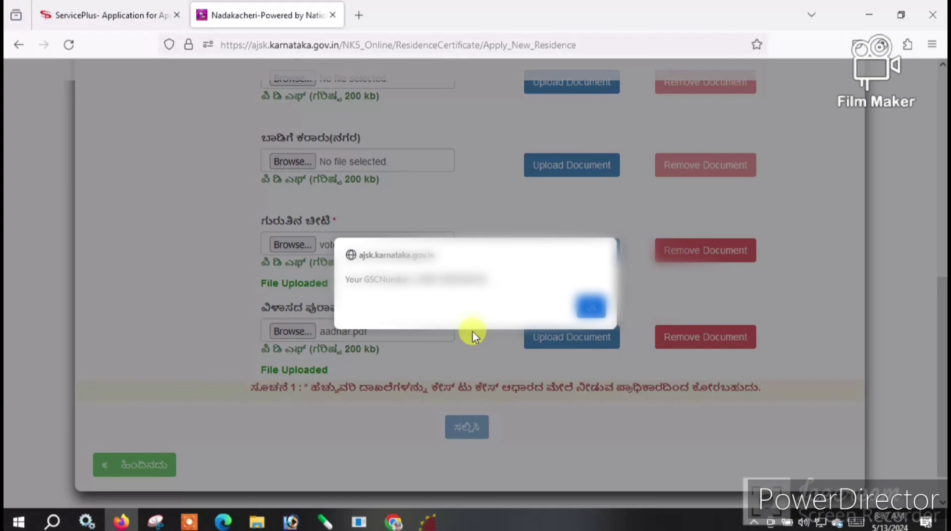
pyautogui.click(590, 308)
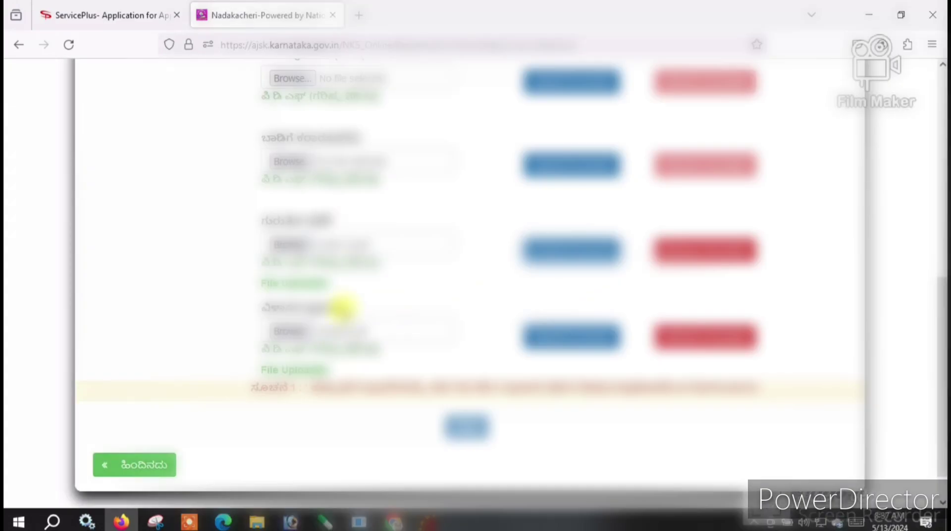
# - Scroll through the letter to the ಹುಣಸಗಿ Deputy Tahsildar, from header to the 13-05-2024 date
pyautogui.scroll(10, 350, 337)
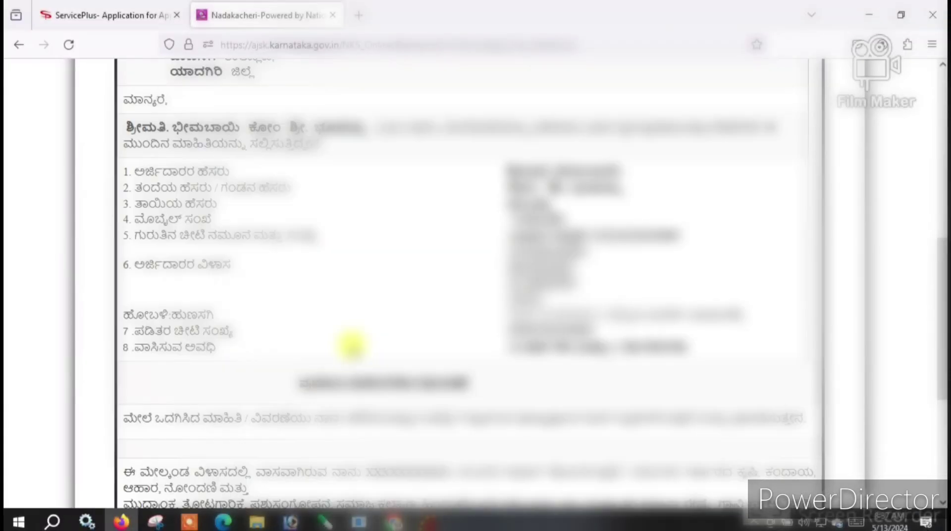
pyautogui.scroll(4, 450, 311)
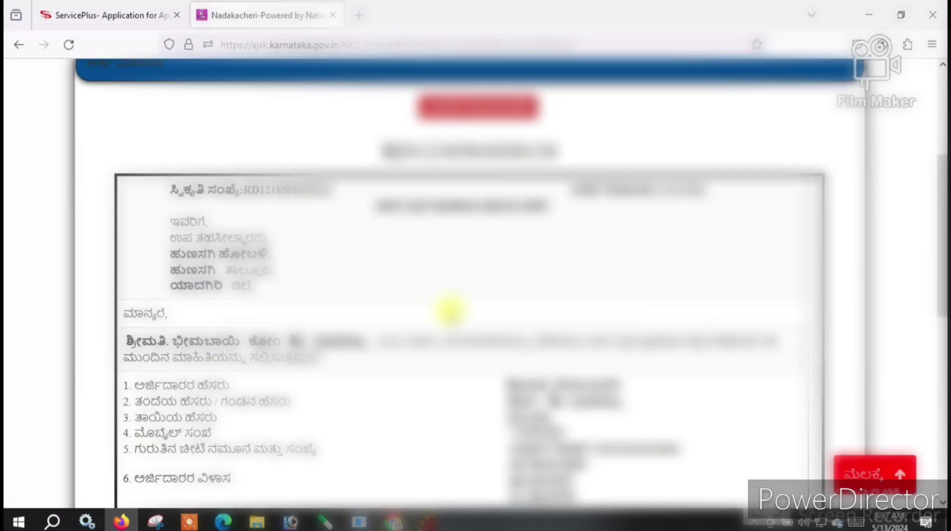
pyautogui.scroll(-3, 450, 311)
pyautogui.scroll(5, 453, 313)
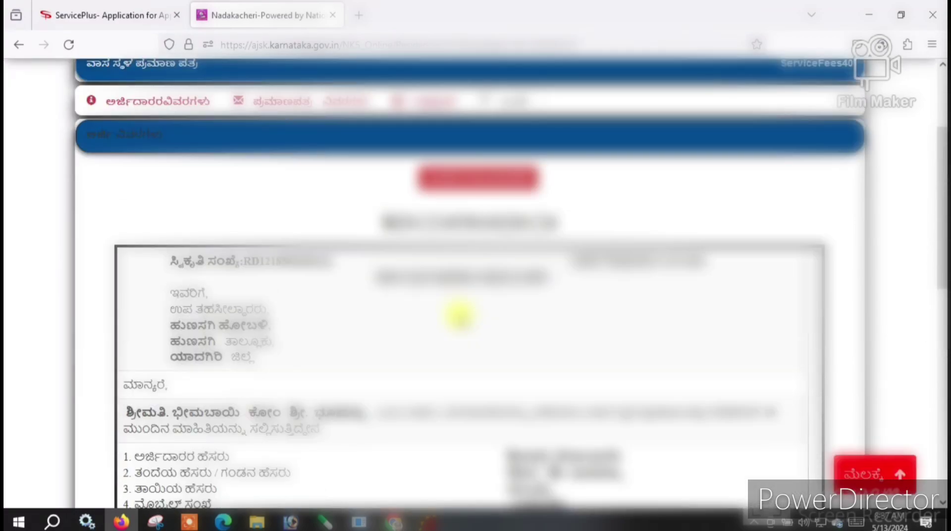
pyautogui.scroll(-10, 459, 315)
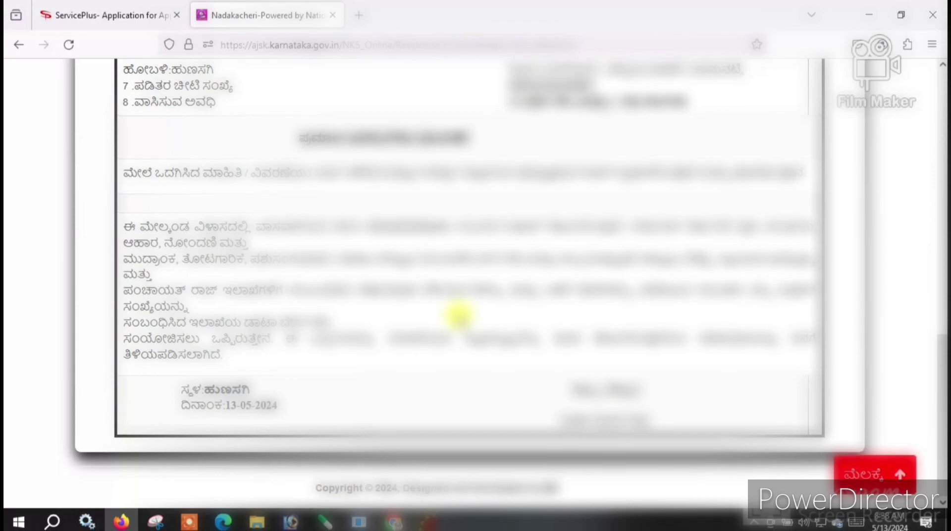
pyautogui.scroll(10, 458, 315)
# - Start eSigning the letter and request an OTP for the applicant's Aadhaar number
pyautogui.click(479, 292)
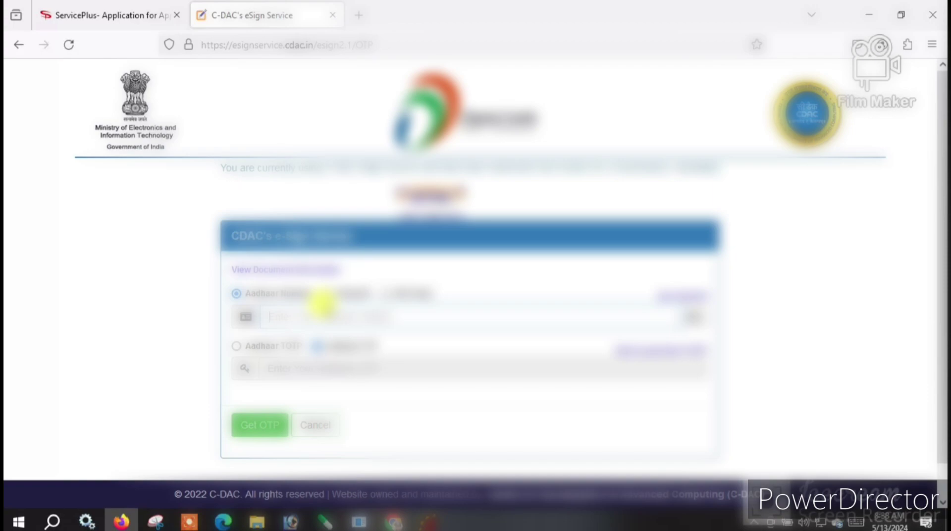
pyautogui.write('••')
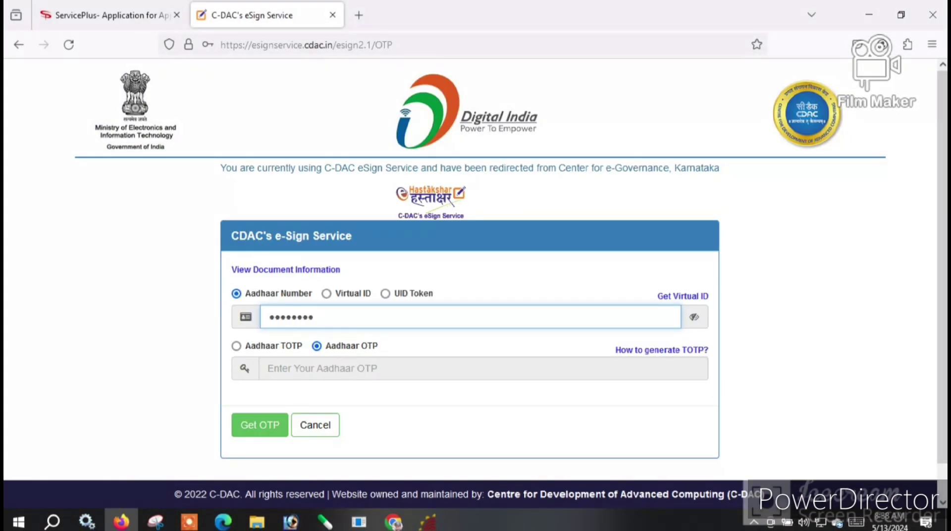
pyautogui.click(277, 424)
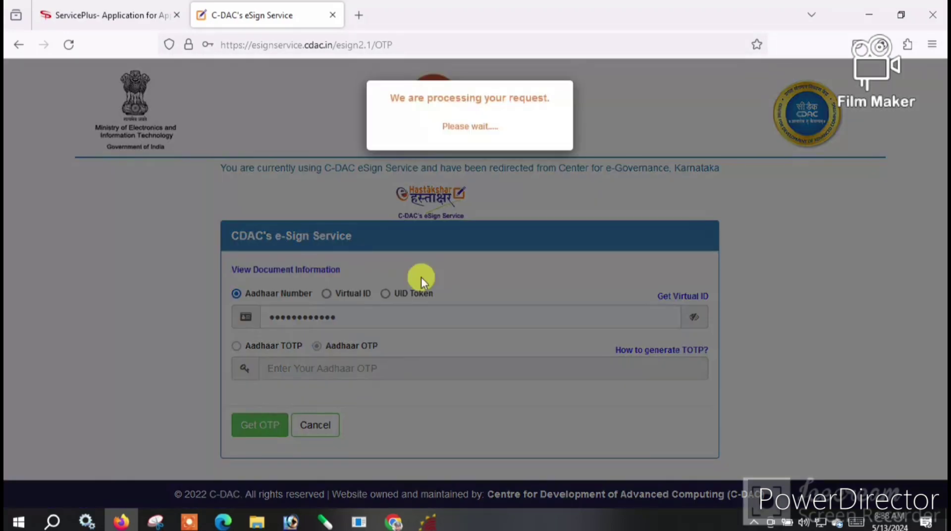
# - Enter the Aadhaar OTP, give consent, and submit to complete the eSign
pyautogui.scroll(-3, 355, 371)
pyautogui.scroll(-3, 361, 372)
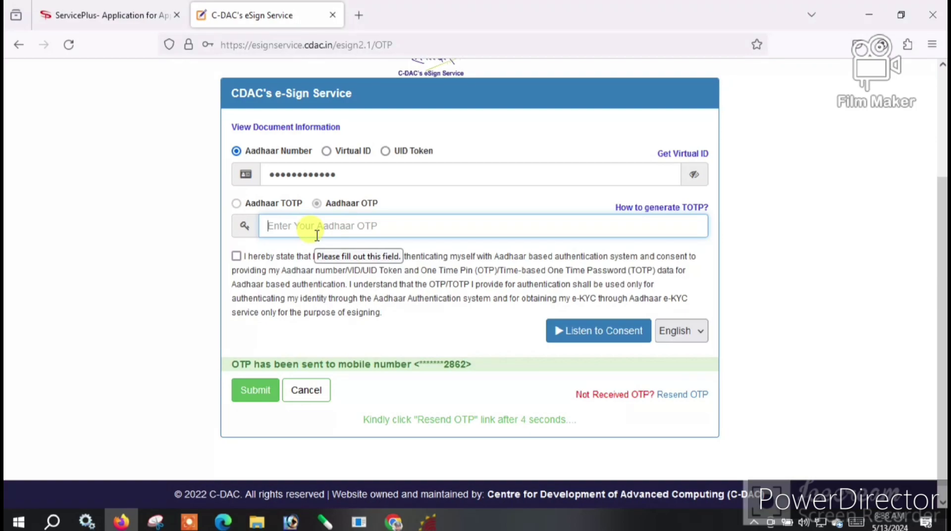
pyautogui.write('••')
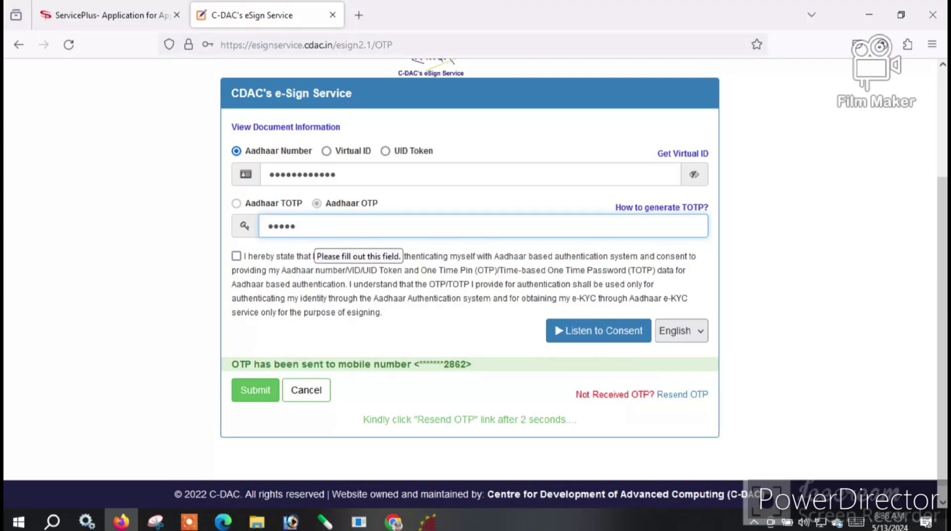
pyautogui.write('••••')
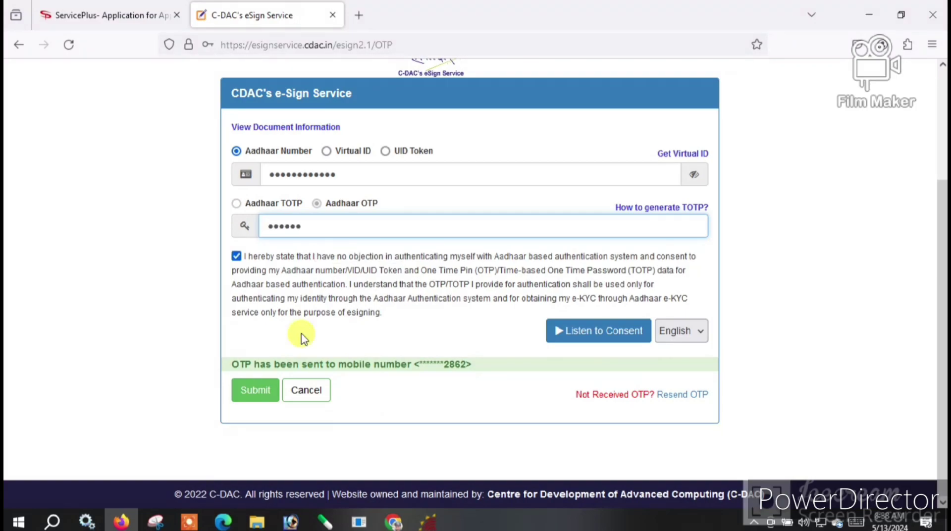
pyautogui.click(254, 390)
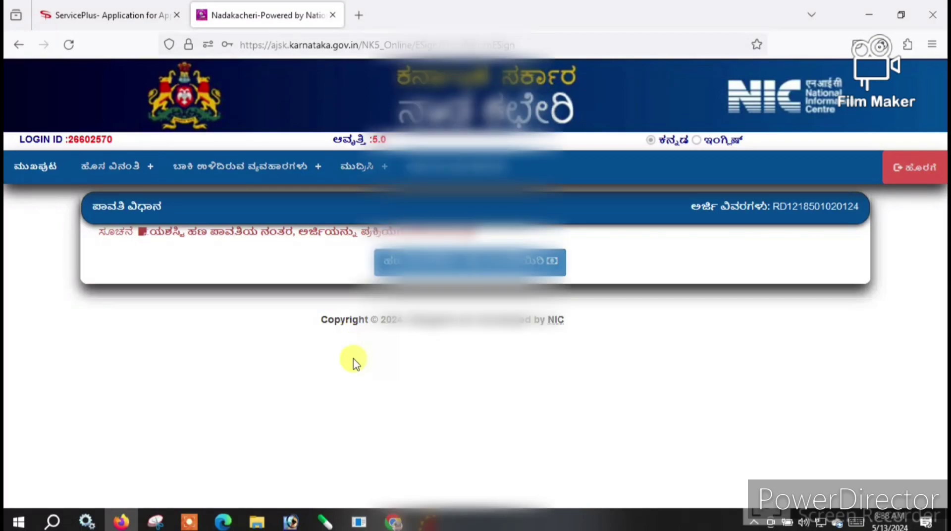
# - Accept the fee payment terms and conditions and continue to the payment gateway
pyautogui.click(495, 265)
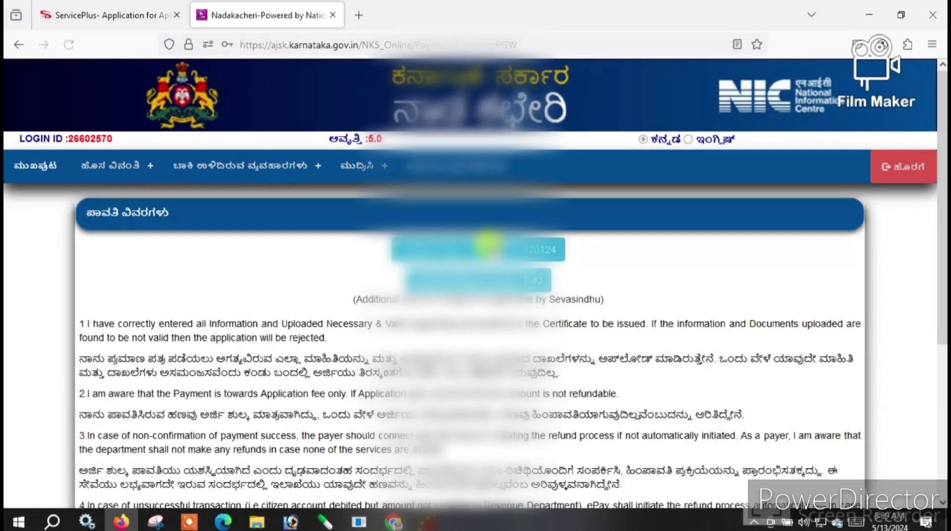
pyautogui.scroll(-4, 452, 352)
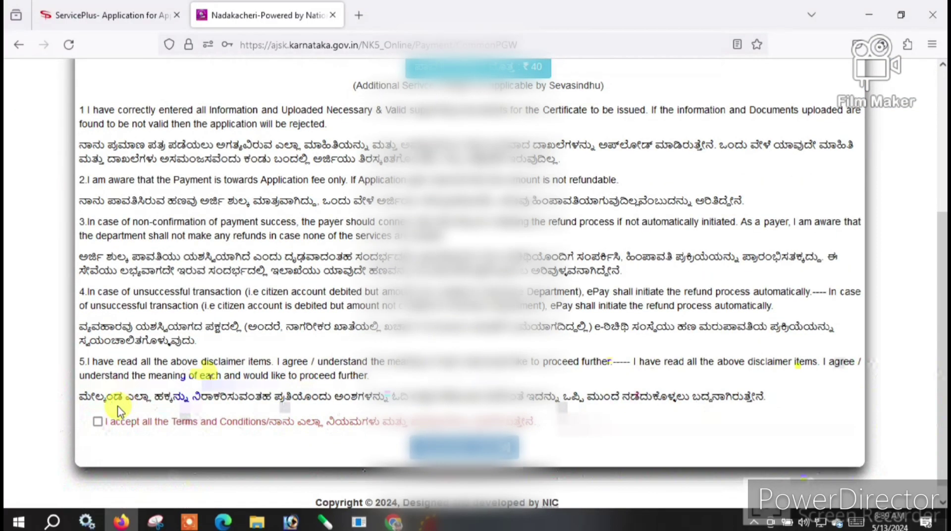
pyautogui.click(97, 421)
pyautogui.click(463, 445)
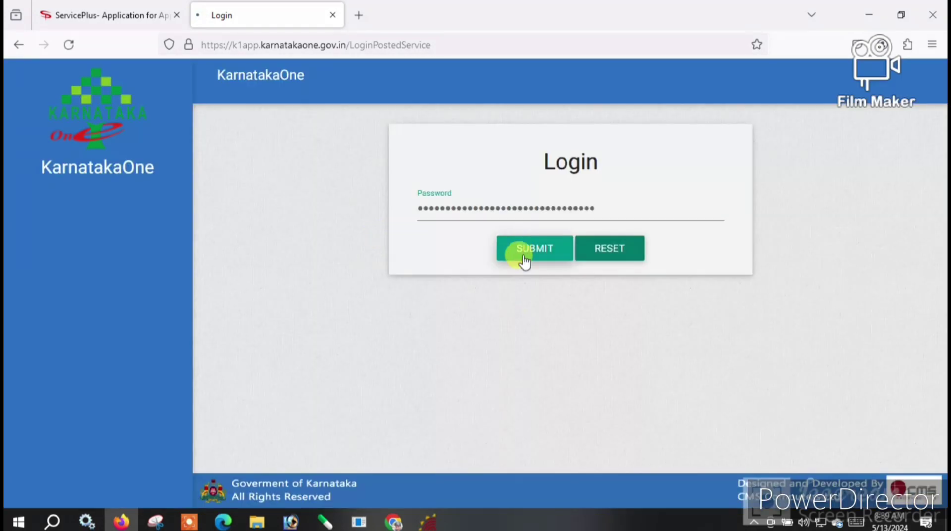
# - Sign in to KarnatakaOne and add the application fee to the payment list
pyautogui.click(523, 258)
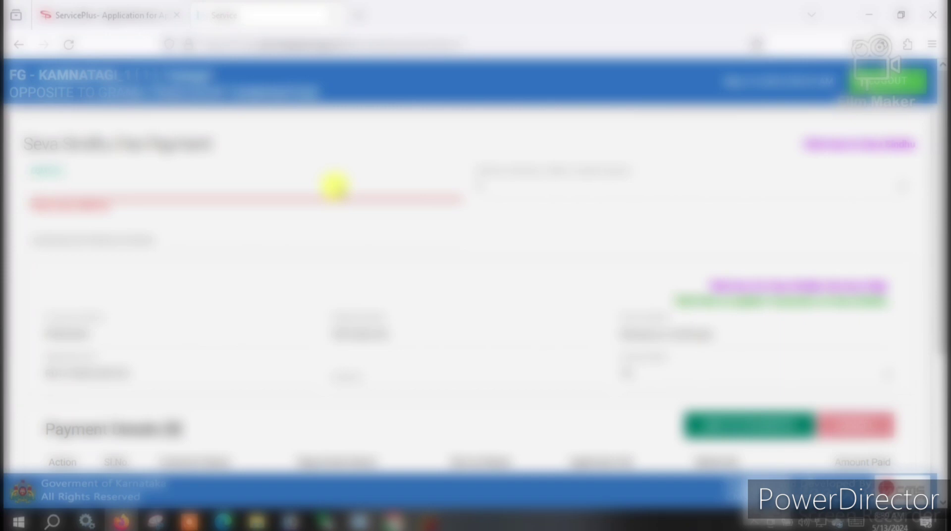
pyautogui.write('1')
pyautogui.click(714, 411)
pyautogui.click(543, 303)
pyautogui.scroll(-4, 229, 352)
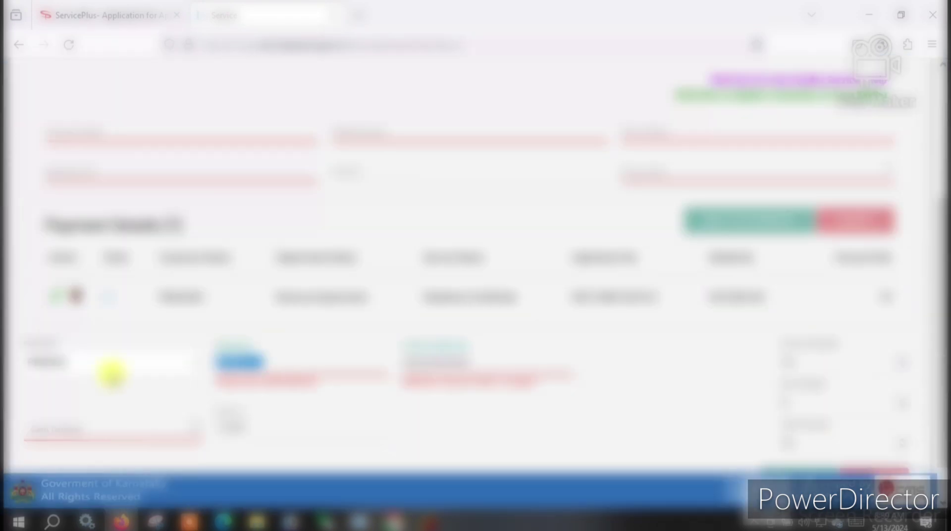
# - Clear the extra payment fields, enter 75 as cash tendered, and submit the payment
pyautogui.press('BackSpace')
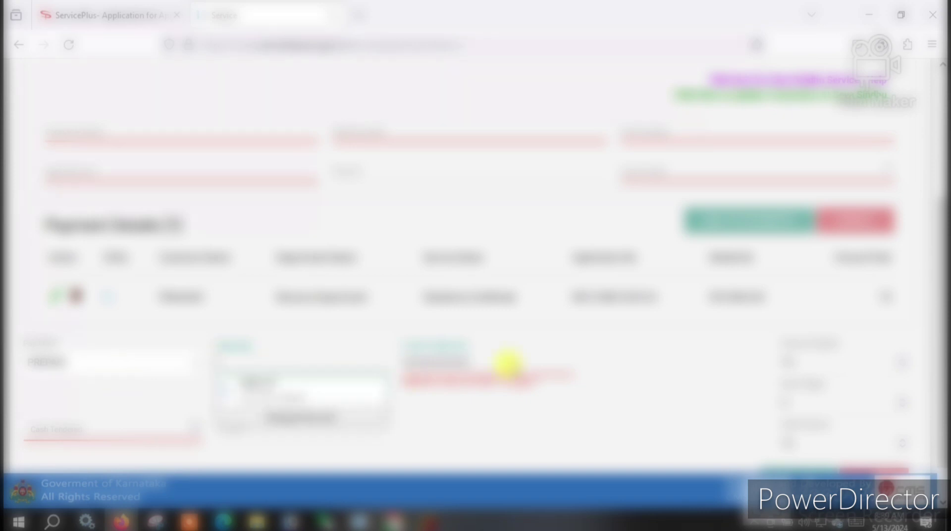
pyautogui.moveTo(488, 357); pyautogui.dragTo(308, 353)
pyautogui.press('BackSpace')
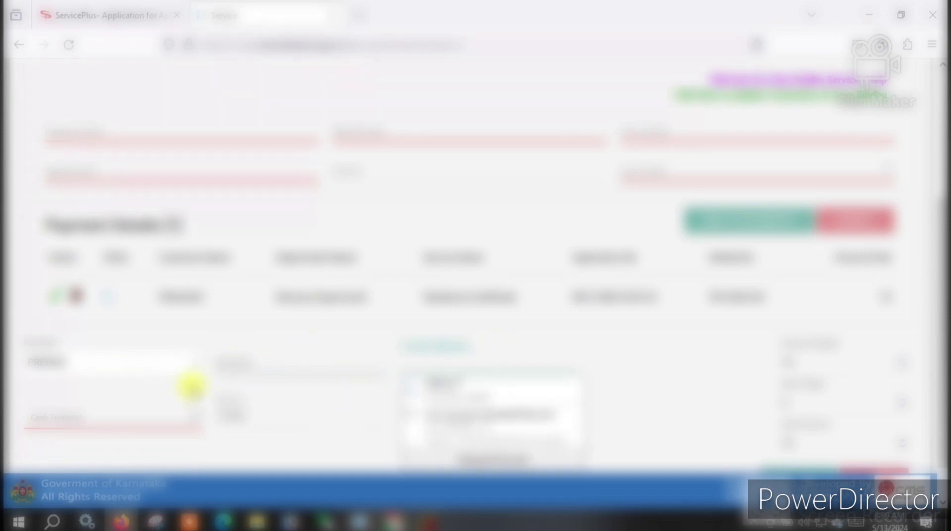
pyautogui.click(99, 417)
pyautogui.write('75')
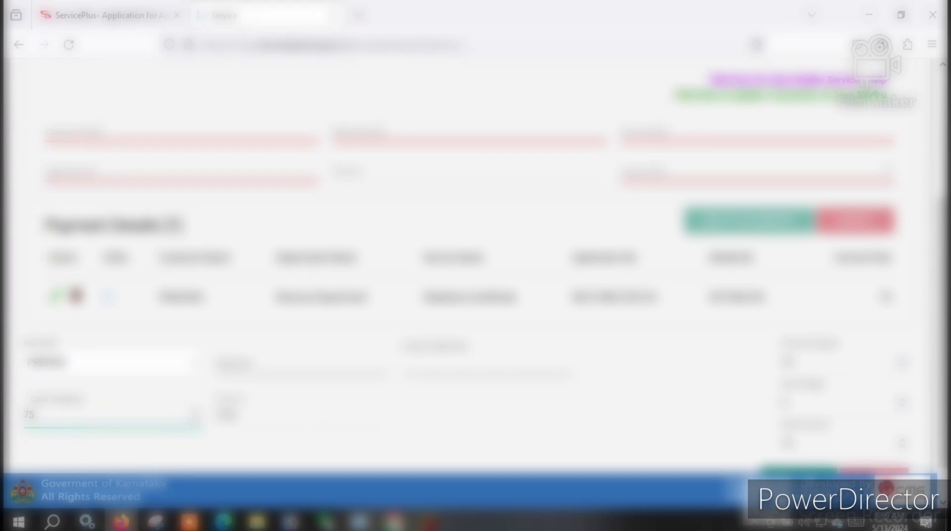
pyautogui.scroll(-2, 771, 365)
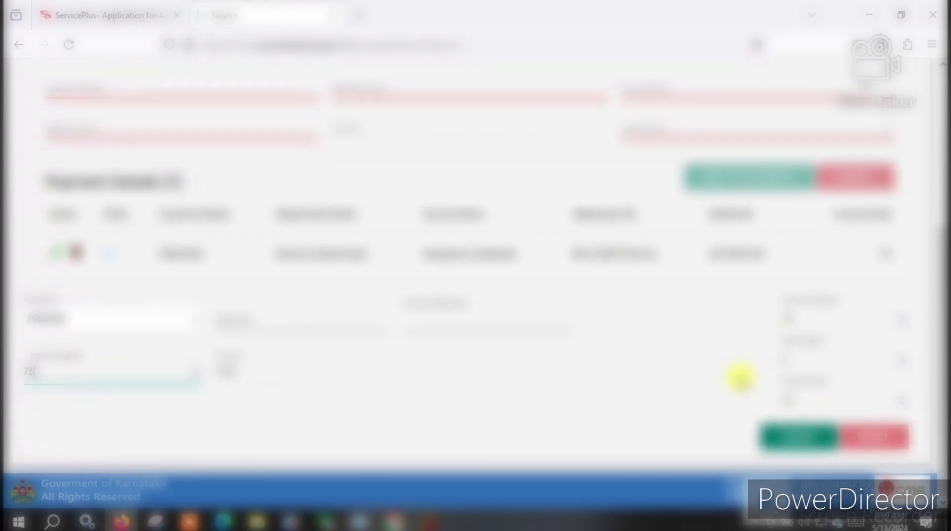
pyautogui.click(779, 441)
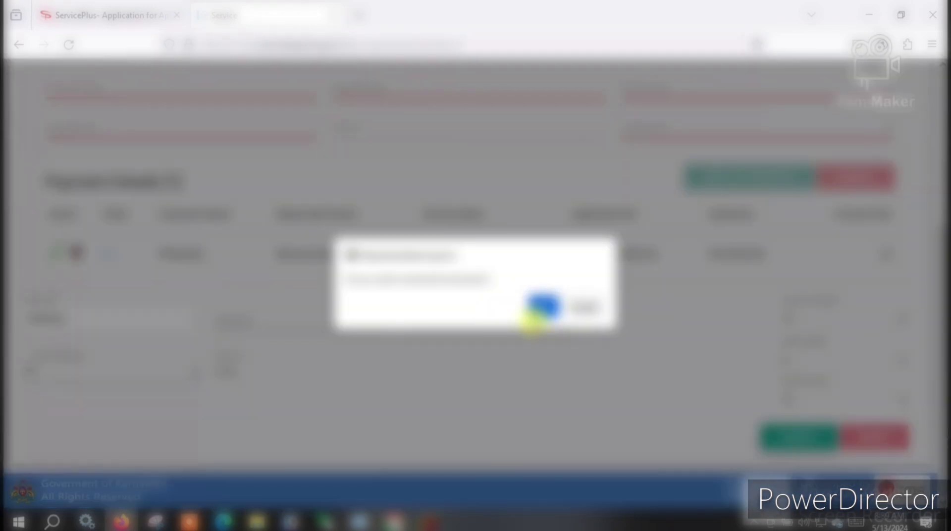
pyautogui.click(542, 309)
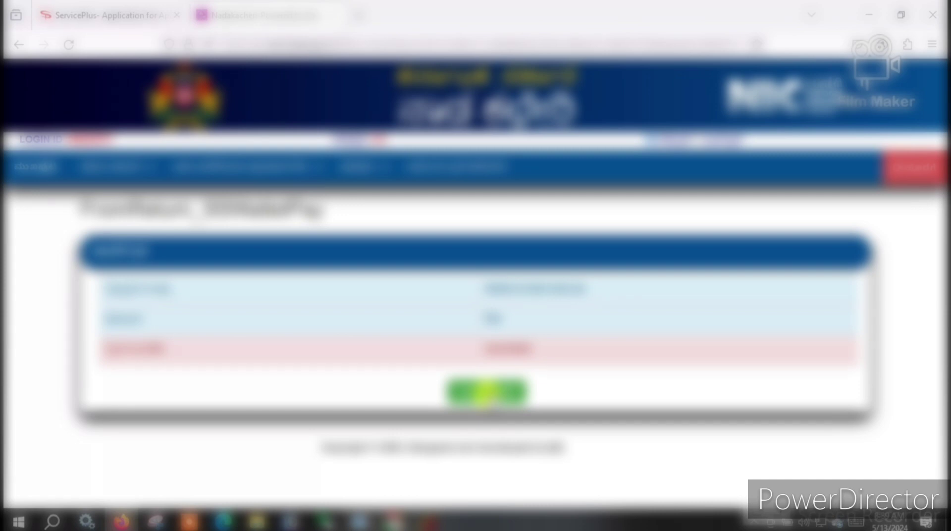
# - Continue to the signed application page and download the signed application PDF
pyautogui.click(487, 391)
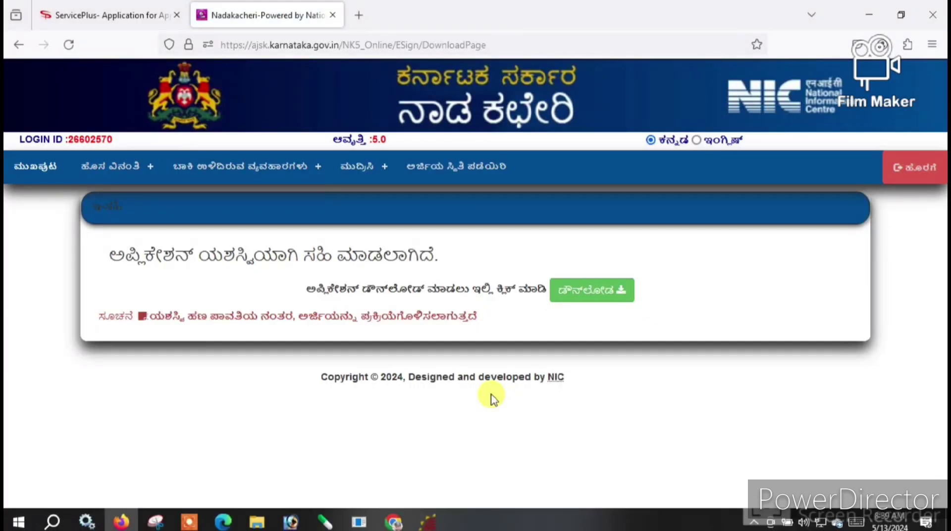
pyautogui.click(589, 303)
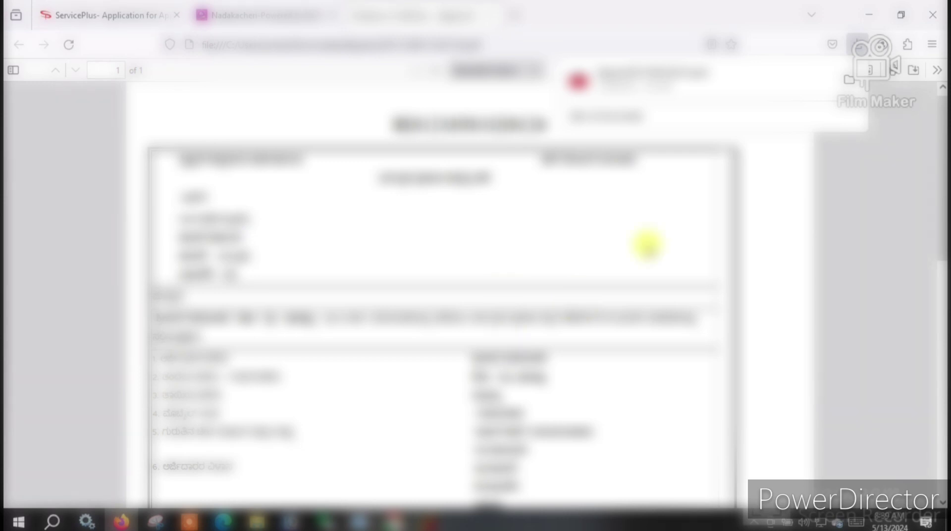
# - Scroll through the downloaded residence certificate application PDF
pyautogui.scroll(-5, 463, 272)
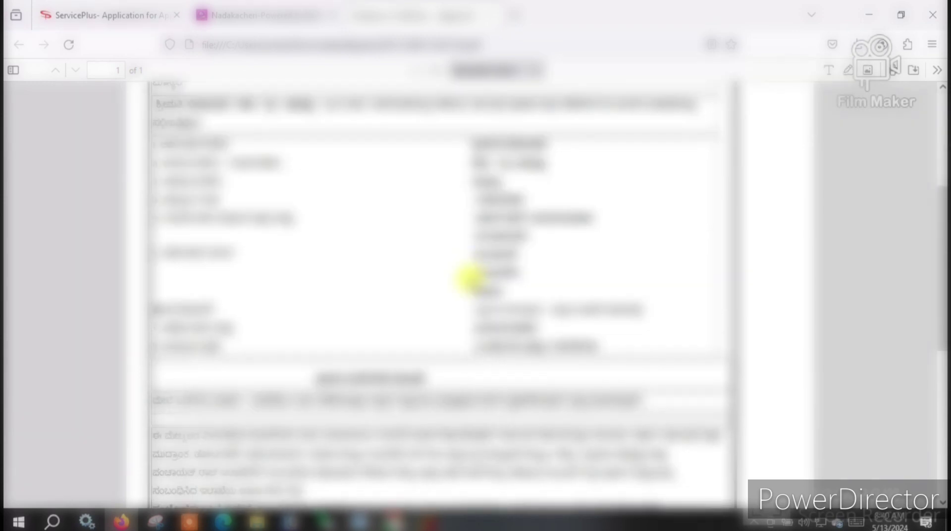
pyautogui.scroll(-5, 469, 279)
pyautogui.scroll(-3, 473, 283)
pyautogui.scroll(12, 471, 286)
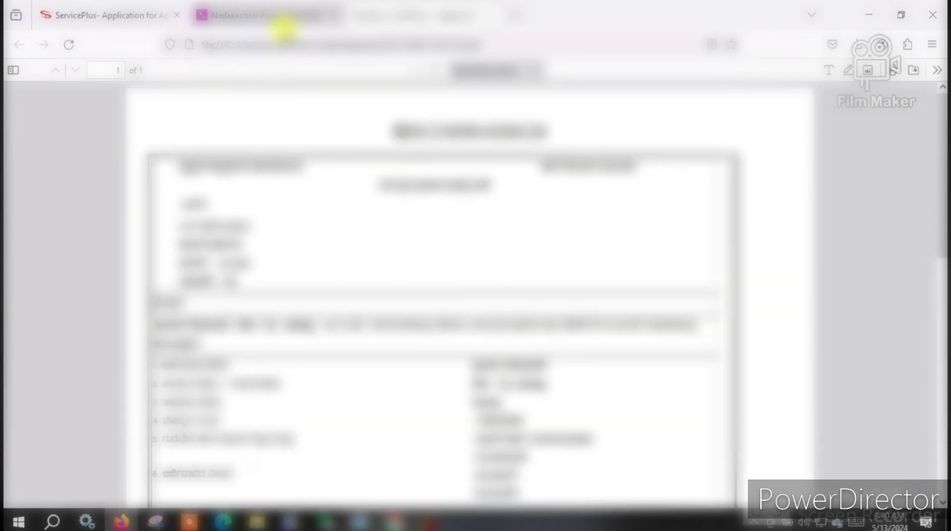
# - Return to the Nadakacheri tab and go to the portal home page
pyautogui.click(284, 28)
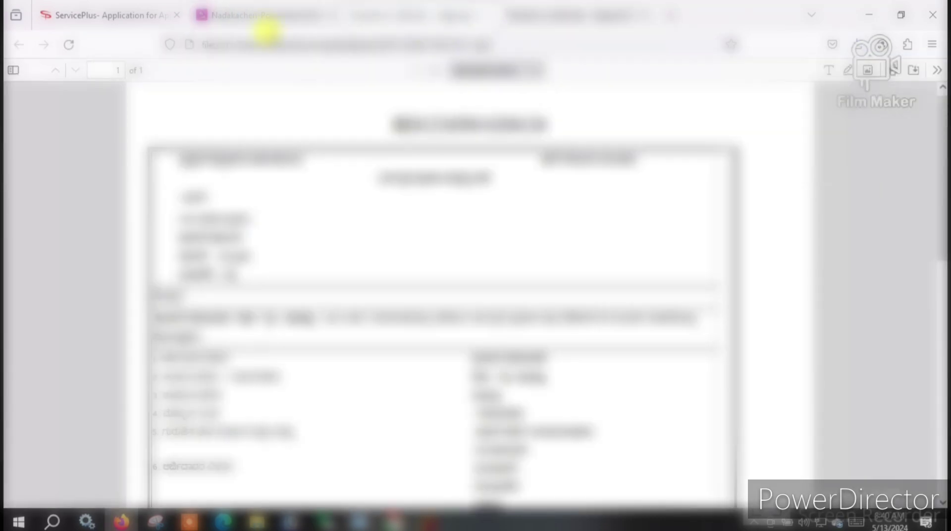
pyautogui.click(278, 25)
pyautogui.moveTo(75, 155)
pyautogui.click(37, 166)
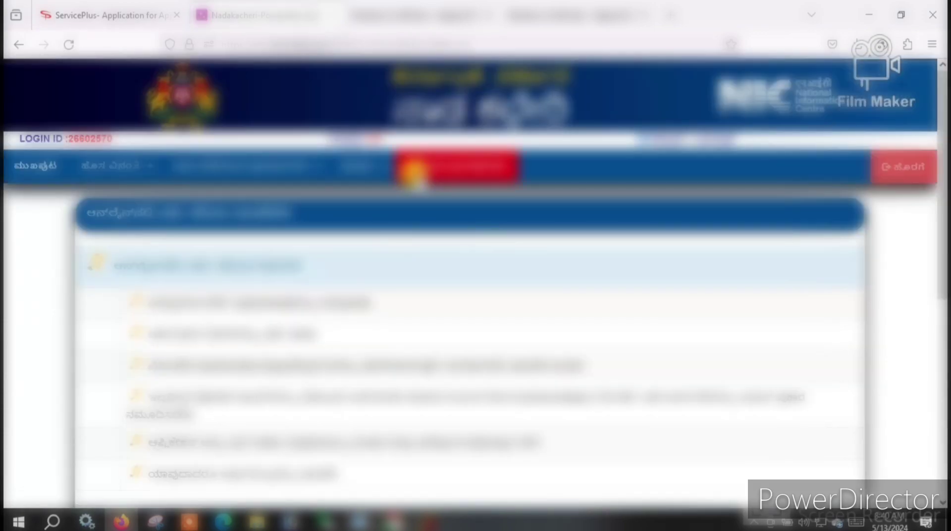
# - Select the certificate's title line in the PDF, then go back to the Nadakacheri portal
pyautogui.click(535, 25)
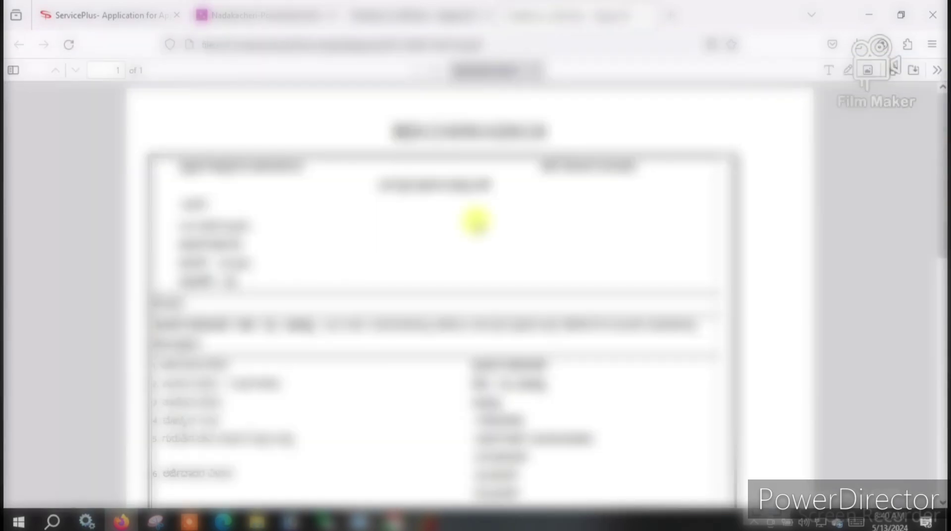
pyautogui.moveTo(392, 129); pyautogui.dragTo(545, 132)
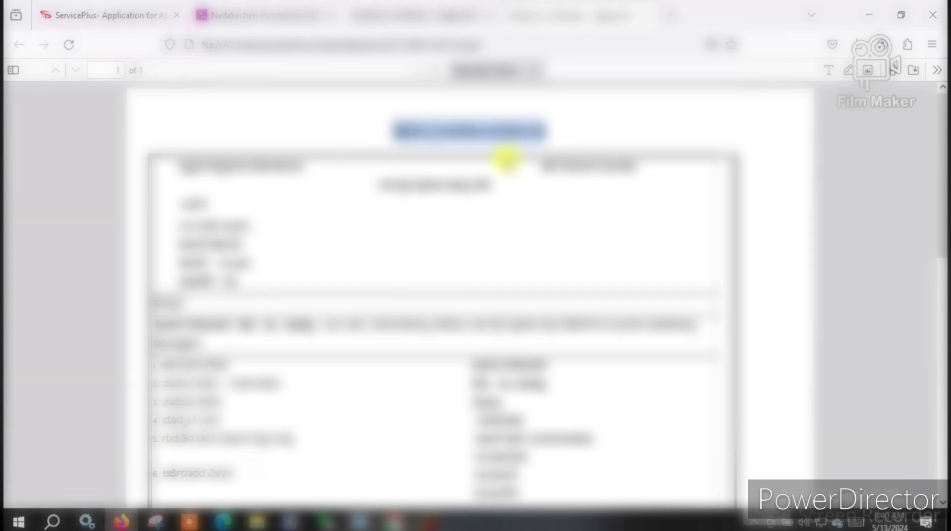
pyautogui.click(312, 15)
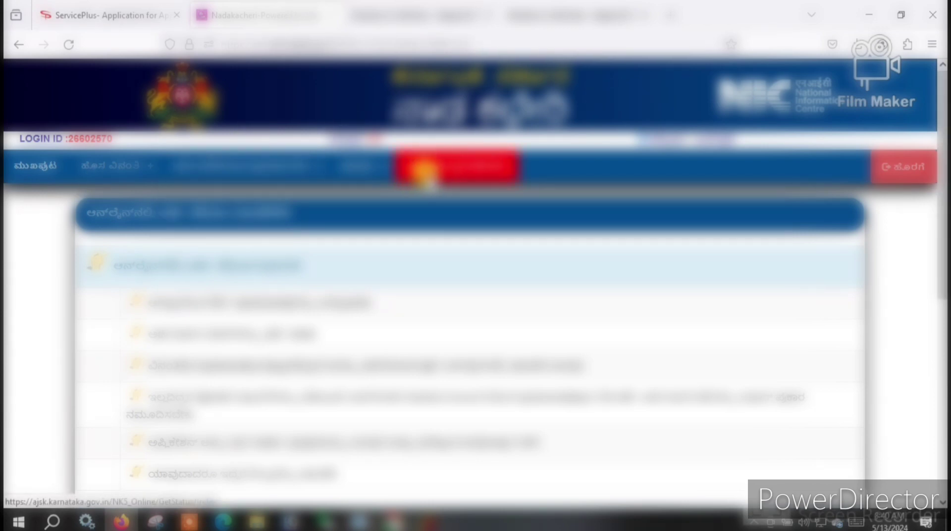
# - Look up the residence certificate application's current status on the status page
pyautogui.click(423, 171)
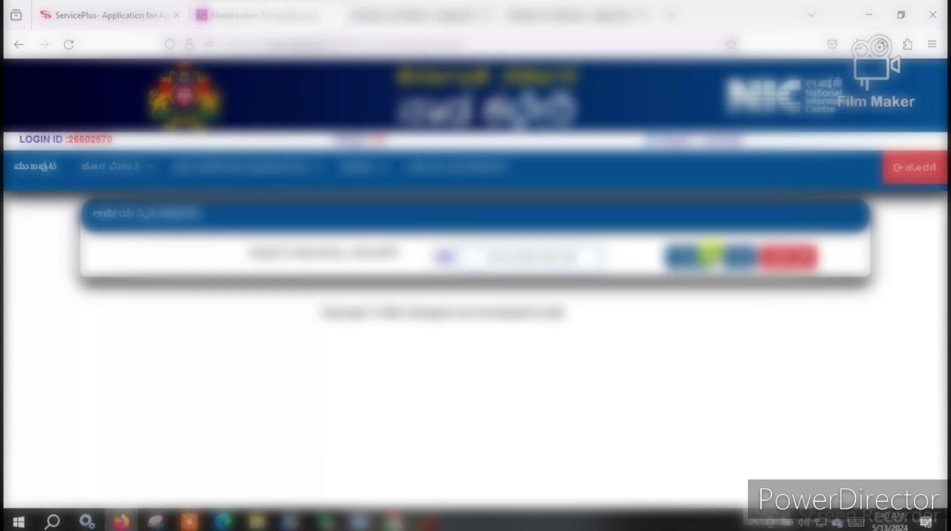
pyautogui.click(706, 256)
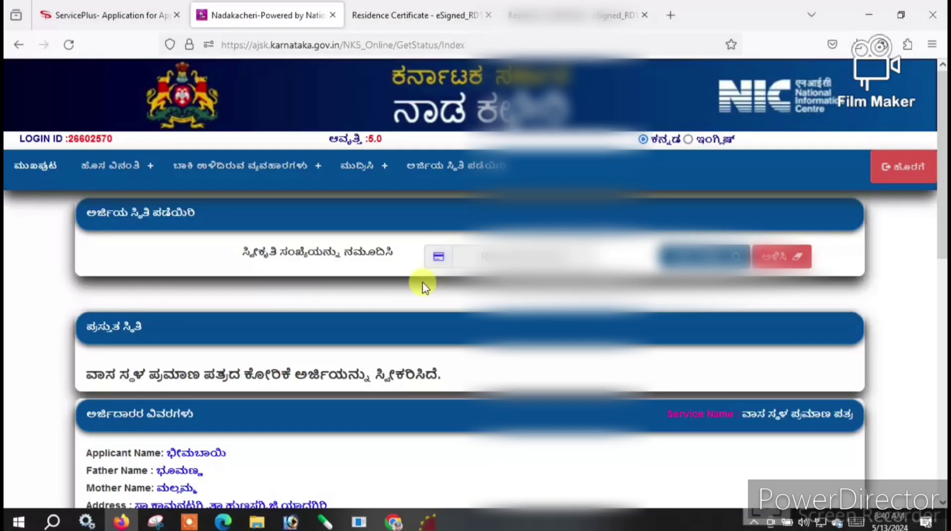
pyautogui.scroll(-2, 391, 345)
pyautogui.scroll(-3, 391, 345)
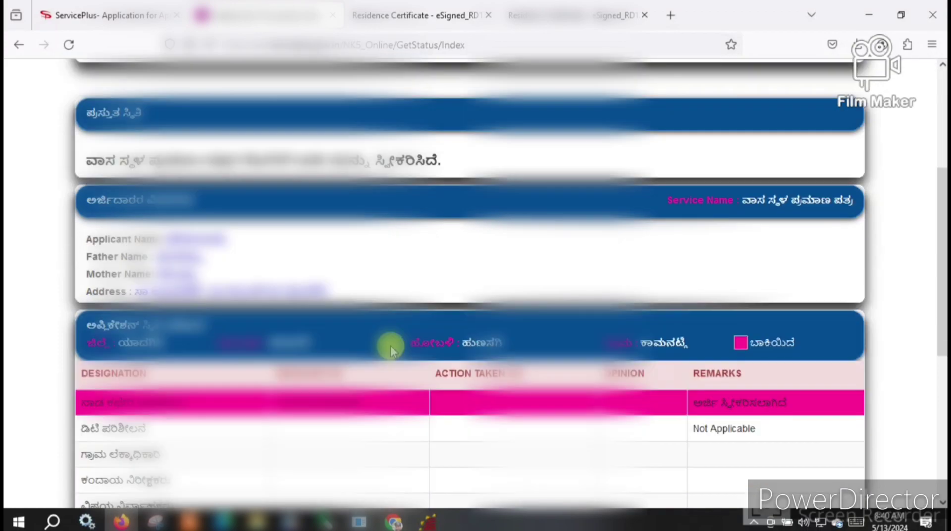
# - Review the status table header and the accepted status message on the results page
pyautogui.moveTo(280, 374); pyautogui.dragTo(745, 372)
pyautogui.scroll(-4, 435, 346)
pyautogui.click(304, 286)
pyautogui.scroll(-2, 306, 287)
pyautogui.scroll(7, 305, 287)
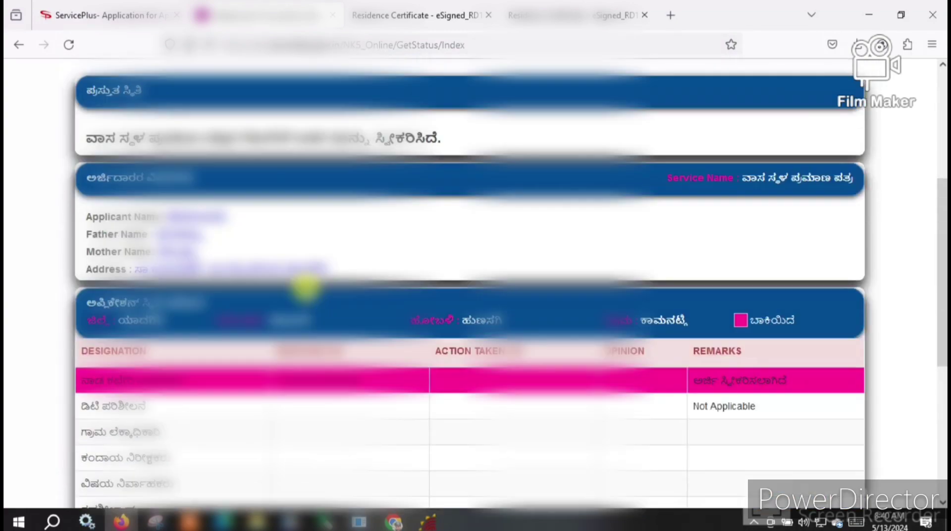
pyautogui.scroll(1, 389, 290)
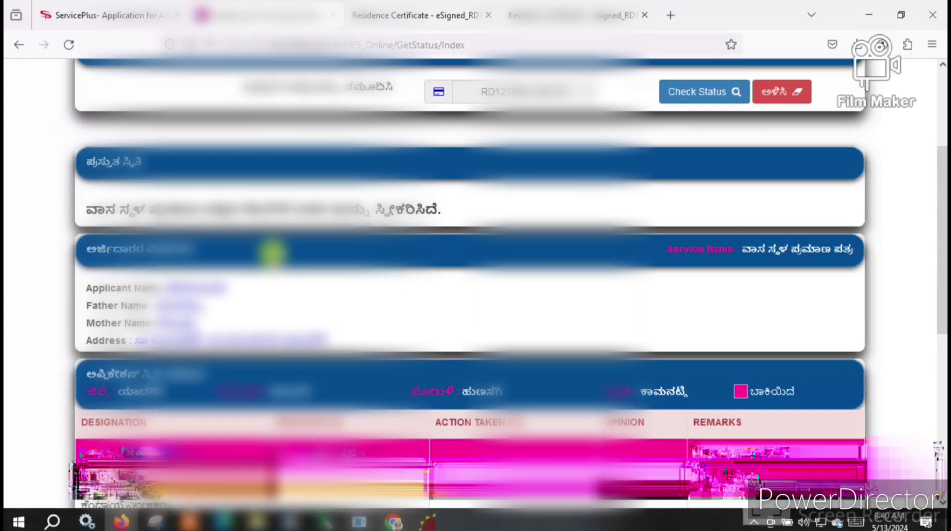
pyautogui.moveTo(98, 208); pyautogui.dragTo(452, 213)
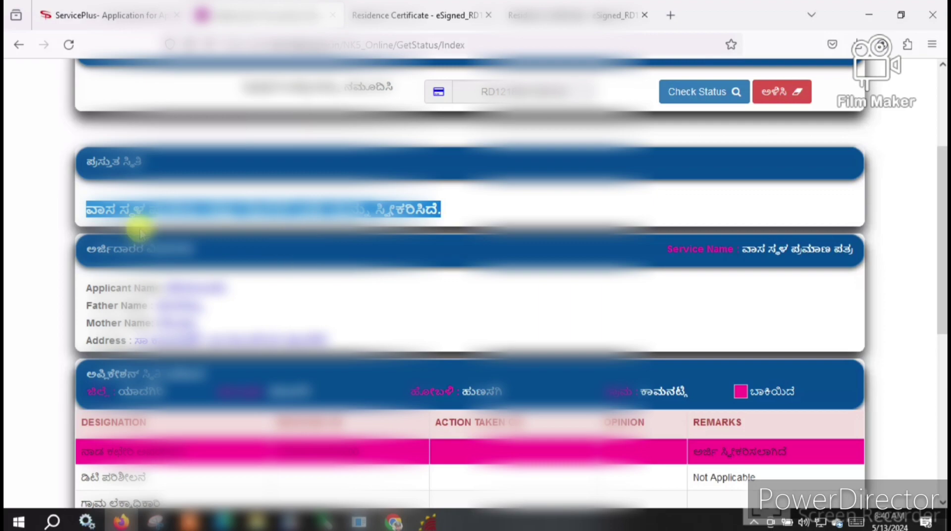
pyautogui.click(500, 224)
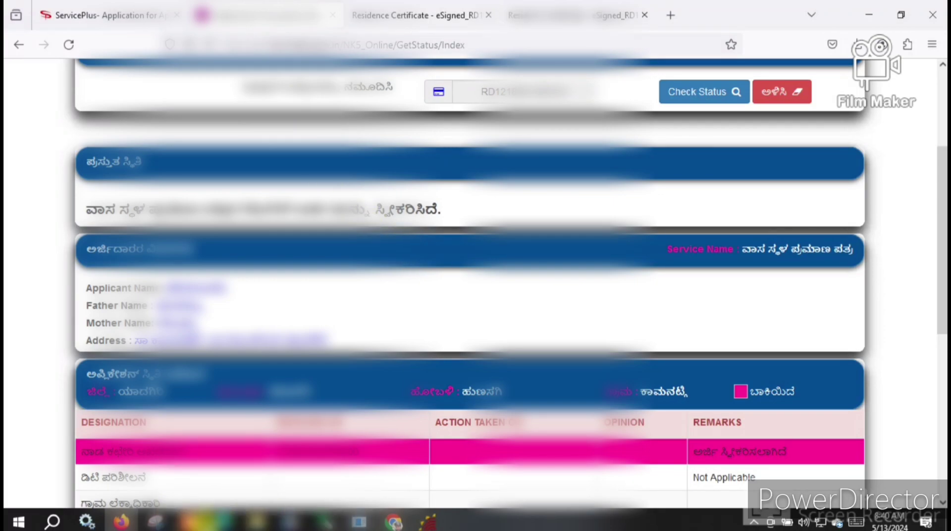
pyautogui.moveTo(477, 472)
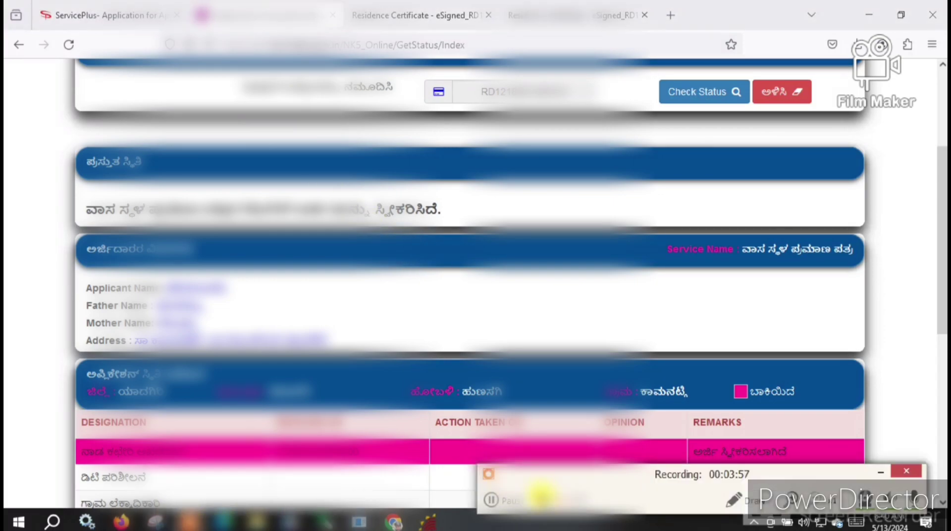
pyautogui.click(540, 494)
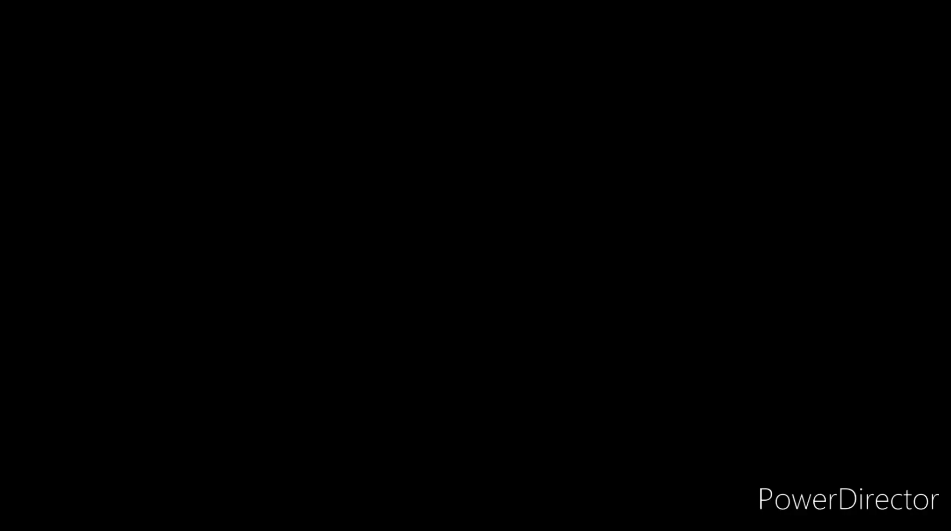